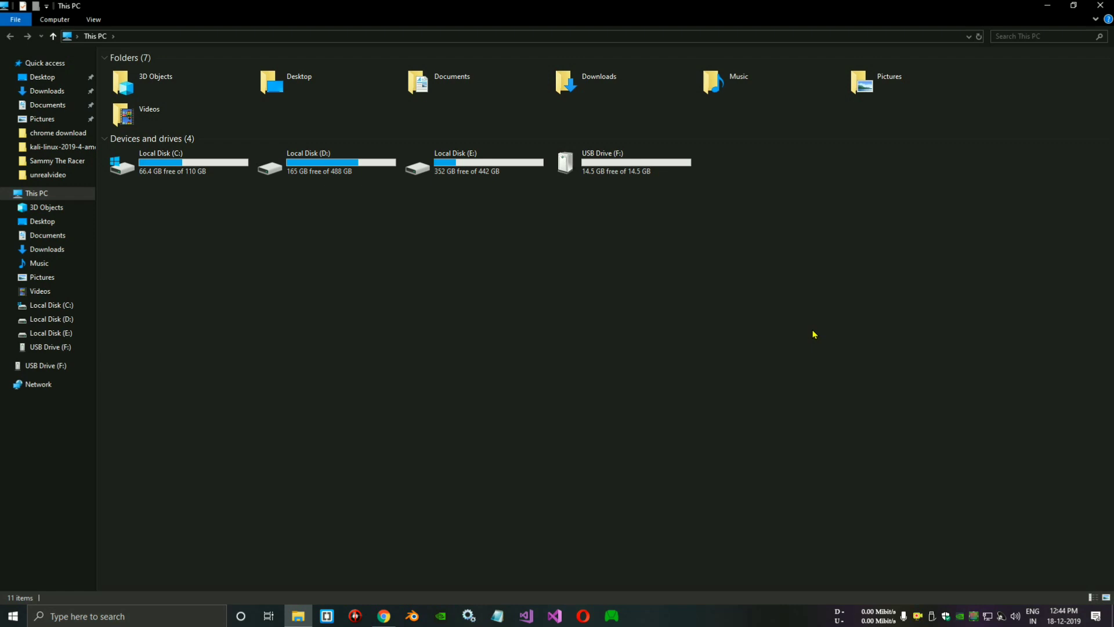
- Bring the Kali Linux Downloads page in Chrome to the front
left_click(1047, 6)
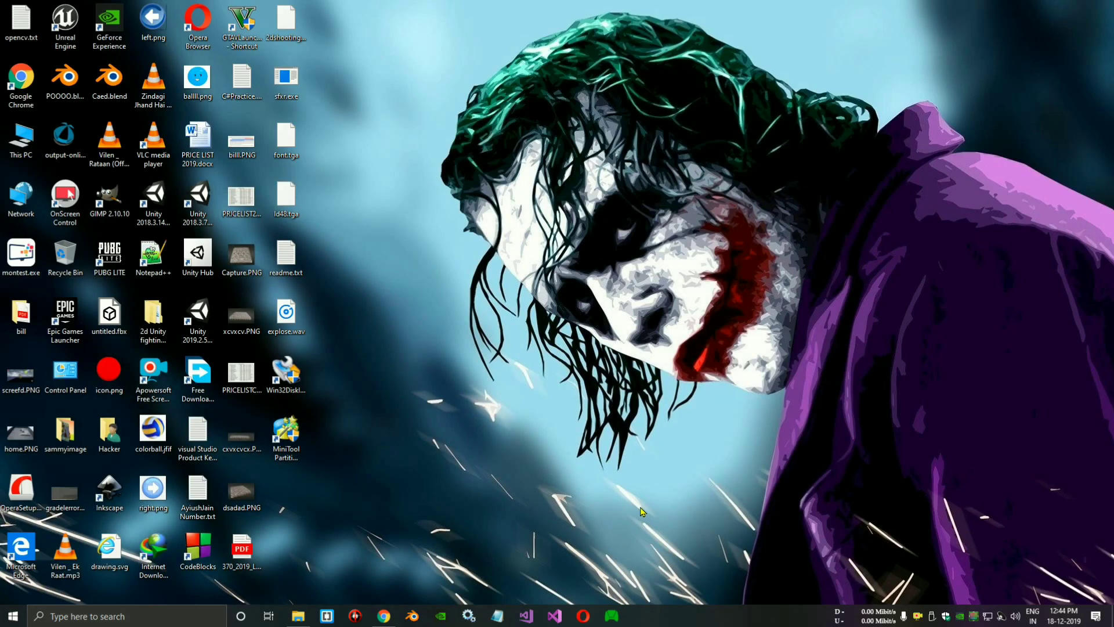
left_click(384, 616)
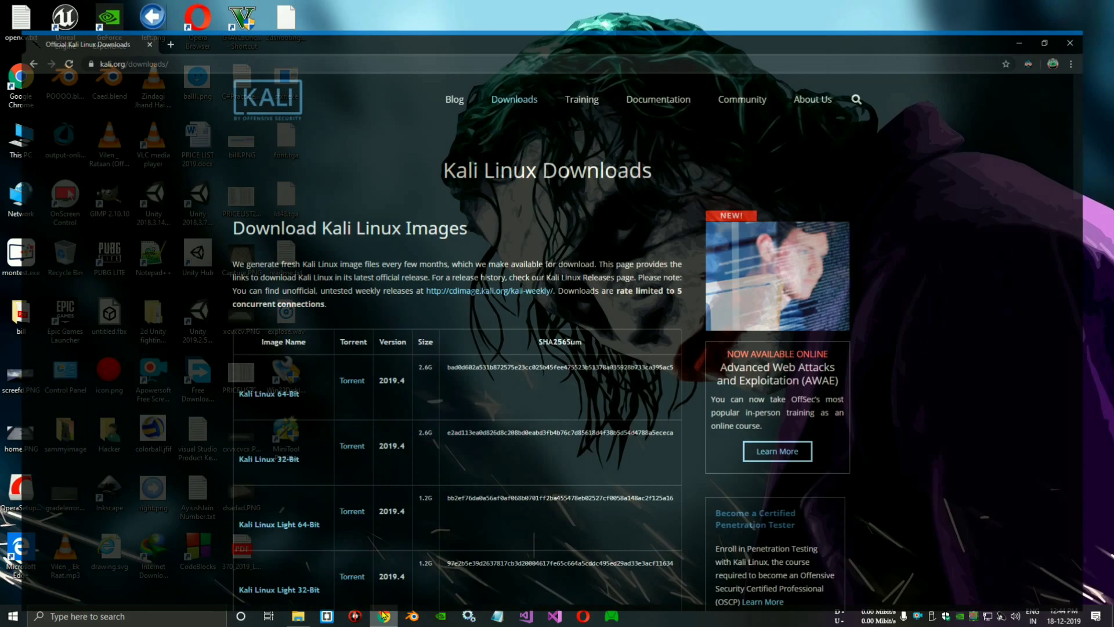
scroll(386, 403, "down", 6)
scroll(385, 402, "up", 6)
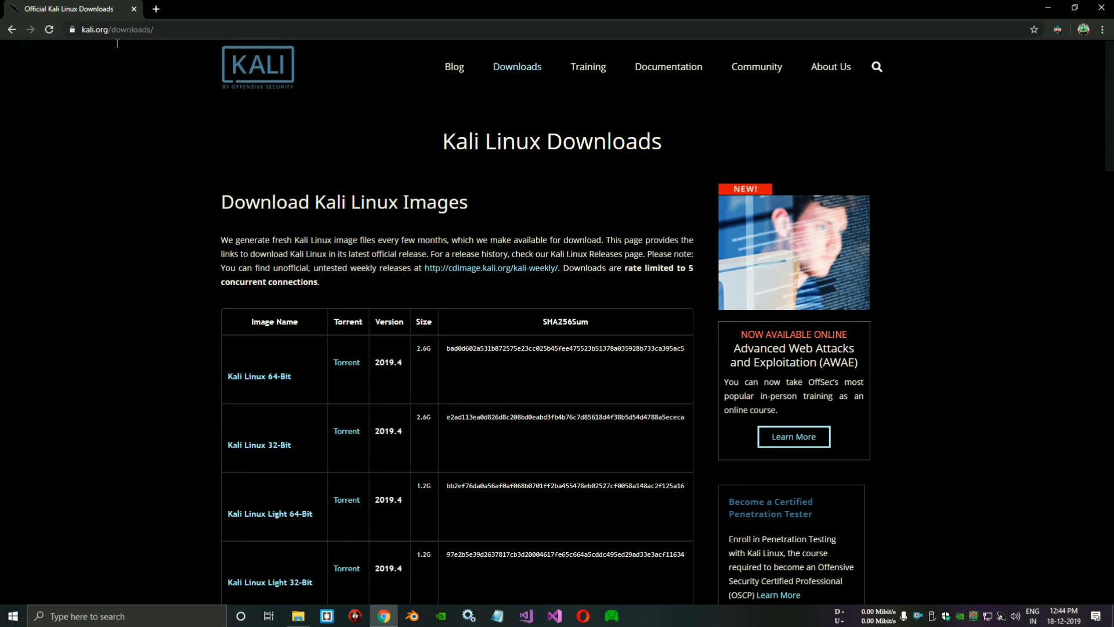
- Highlight the page URL, the 2019.4 version and the Kali Linux 64-Bit image name
left_click(176, 32)
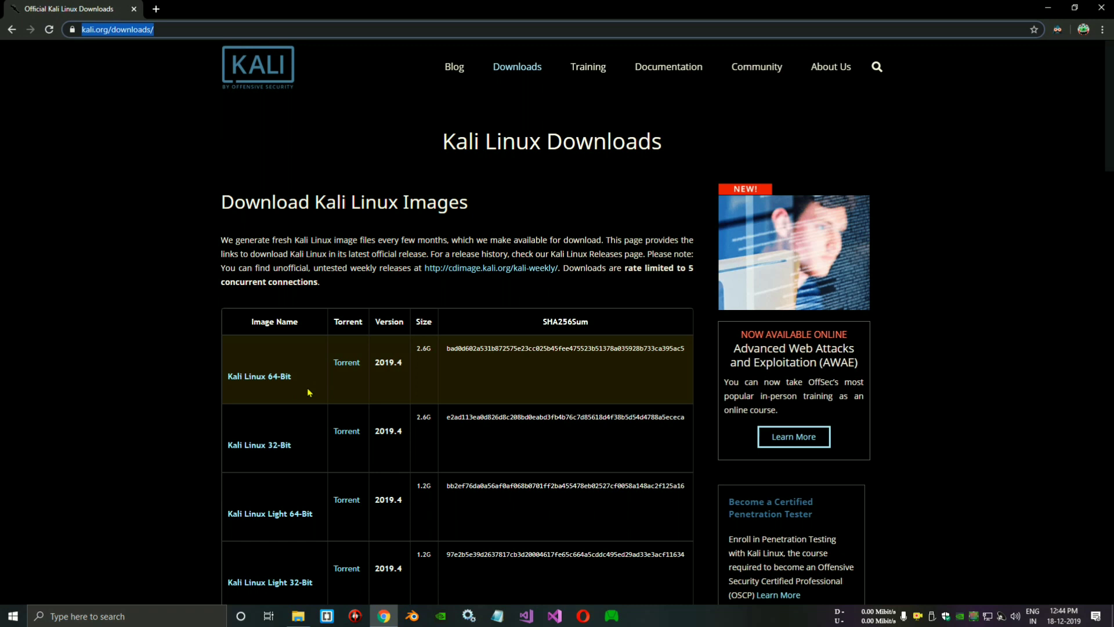
left_click_drag(376, 364, 402, 369)
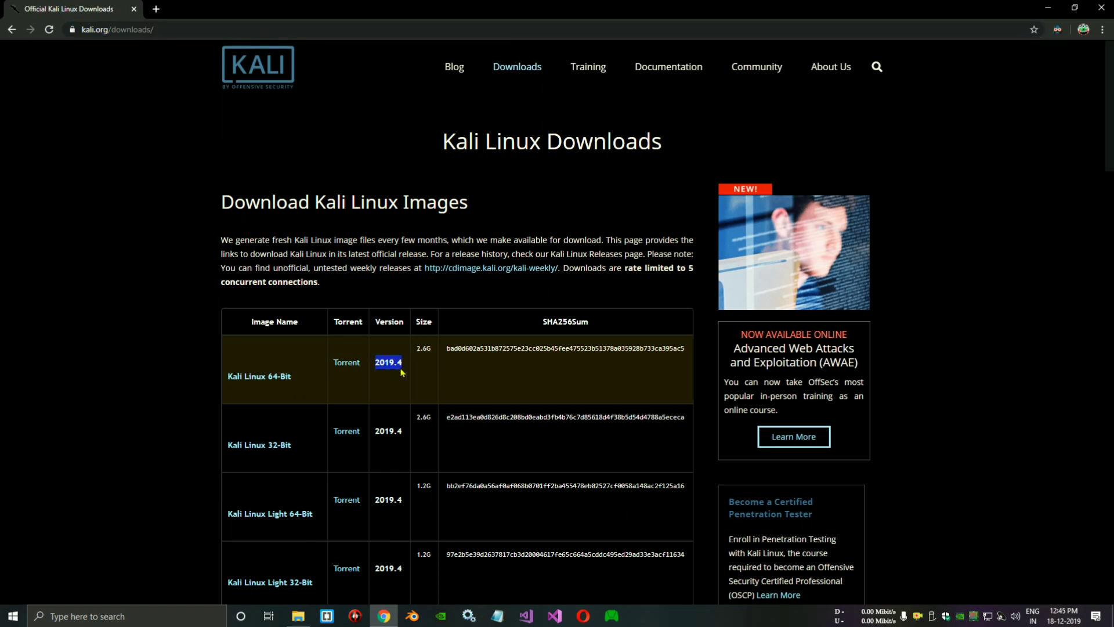
left_click_drag(293, 376, 266, 383)
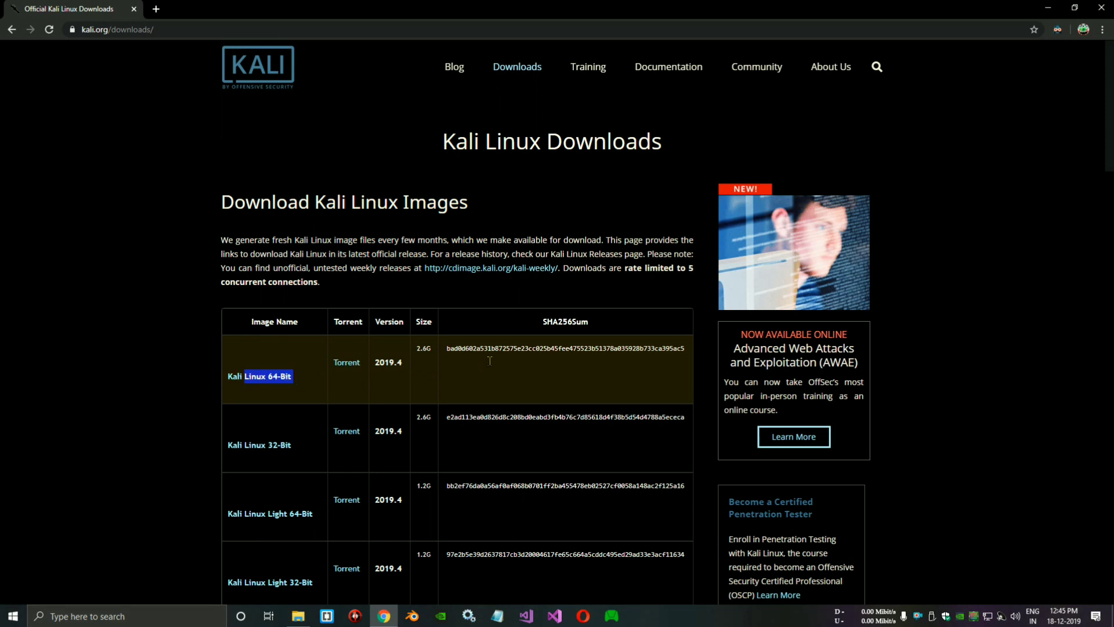
- Open the kali-linux-2019-4-amd64-iso folder on Local Disk (D:) in File Explorer
left_click(1046, 6)
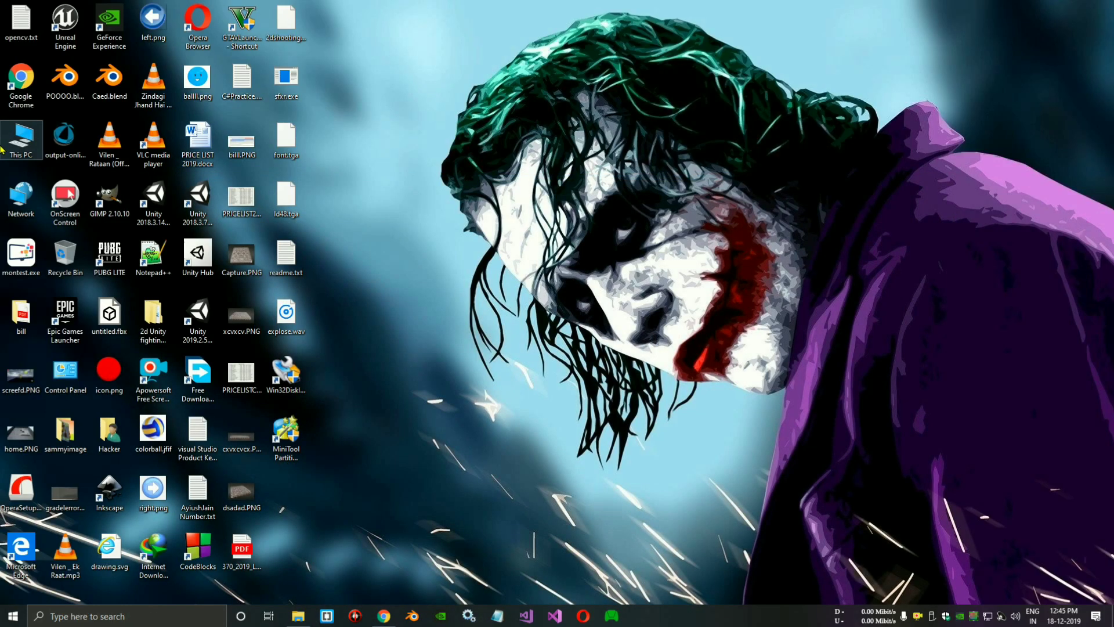
left_click(298, 615)
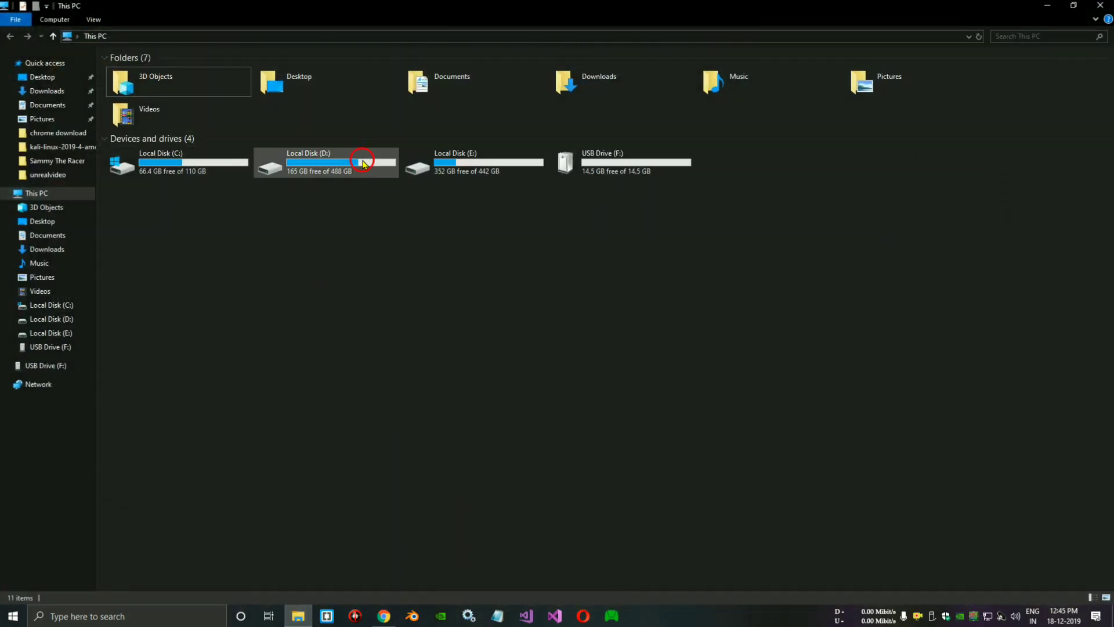
double_click(325, 169)
double_click(160, 180)
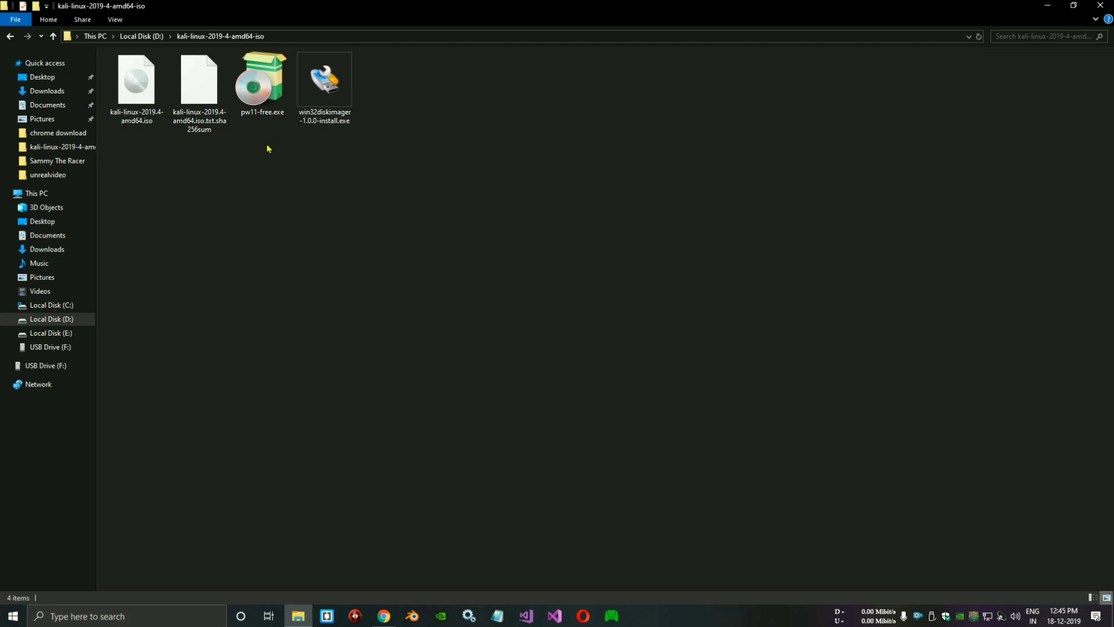
- Point out pw11-free.exe, win32diskimager-1.0.0-install.exe and the kali-linux-2019.4-amd64.iso image
left_click_drag(251, 134, 273, 93)
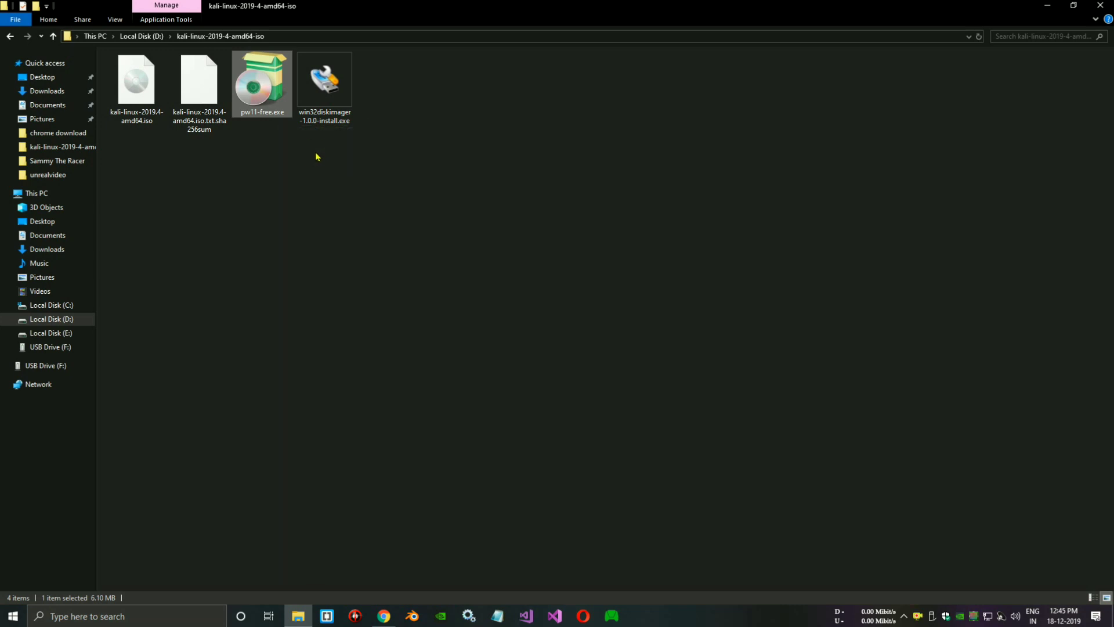
left_click(337, 110)
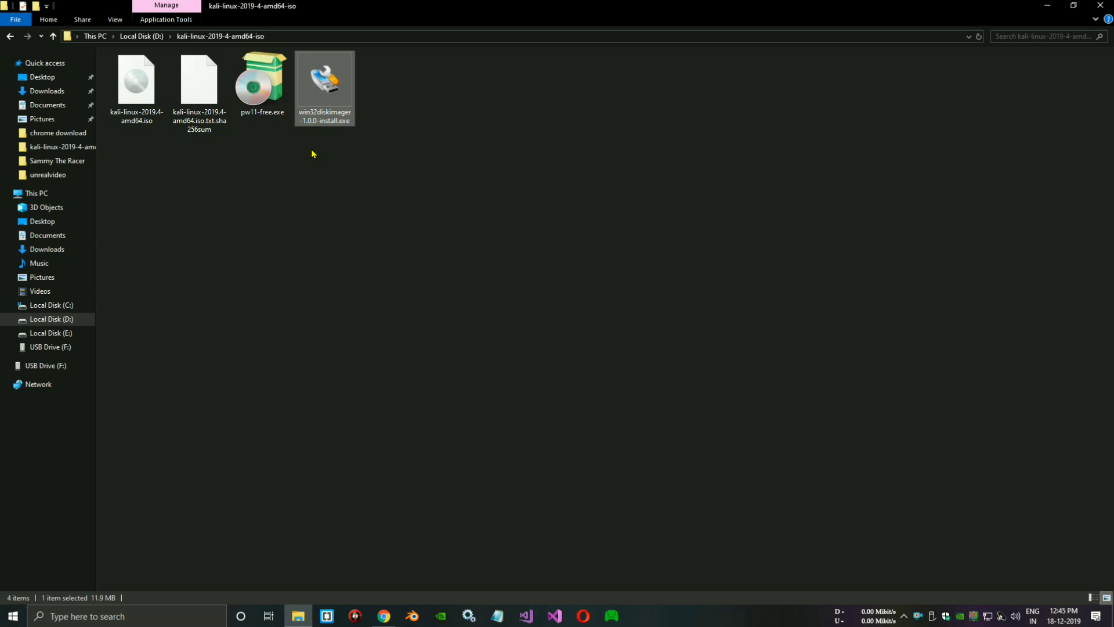
left_click(139, 119)
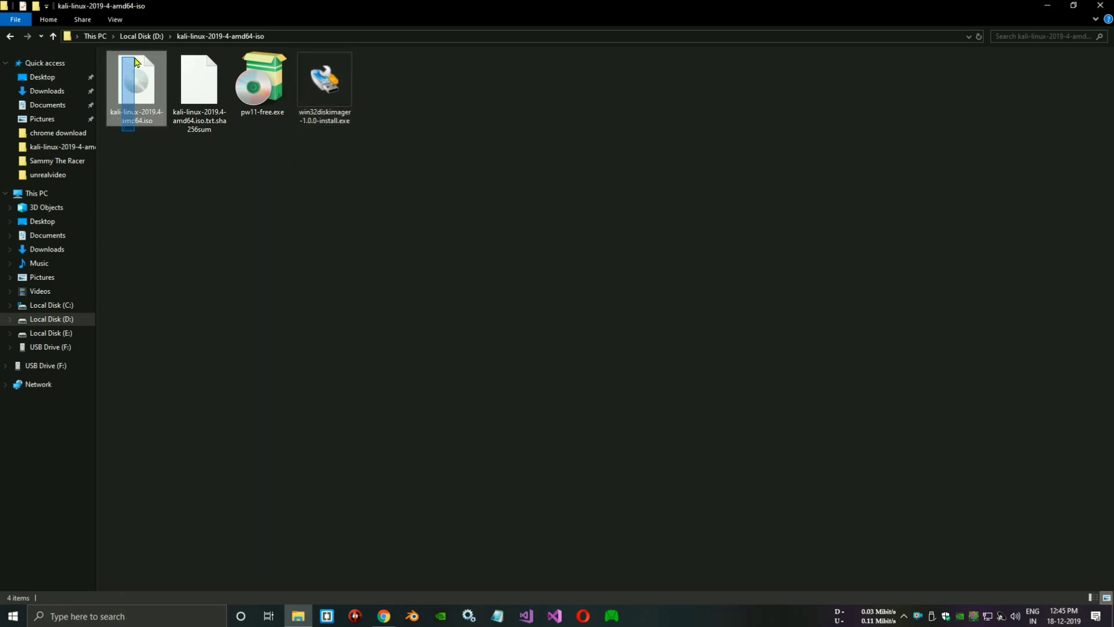
- Switch the folder view to extra-large icons
right_click(154, 198)
mouse_move(186, 202)
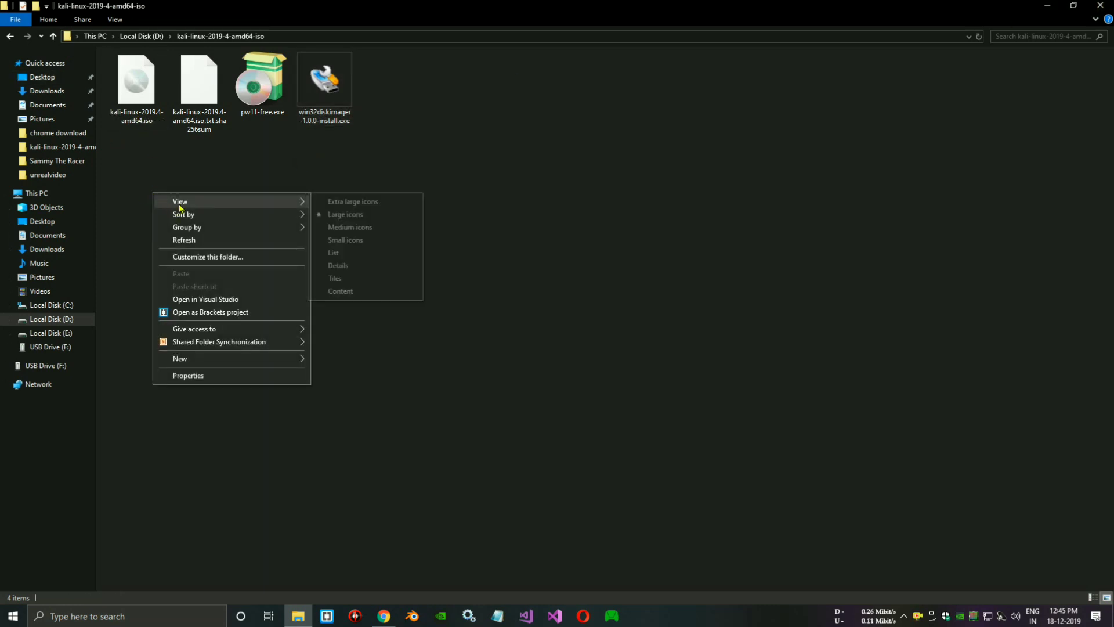
left_click(415, 206)
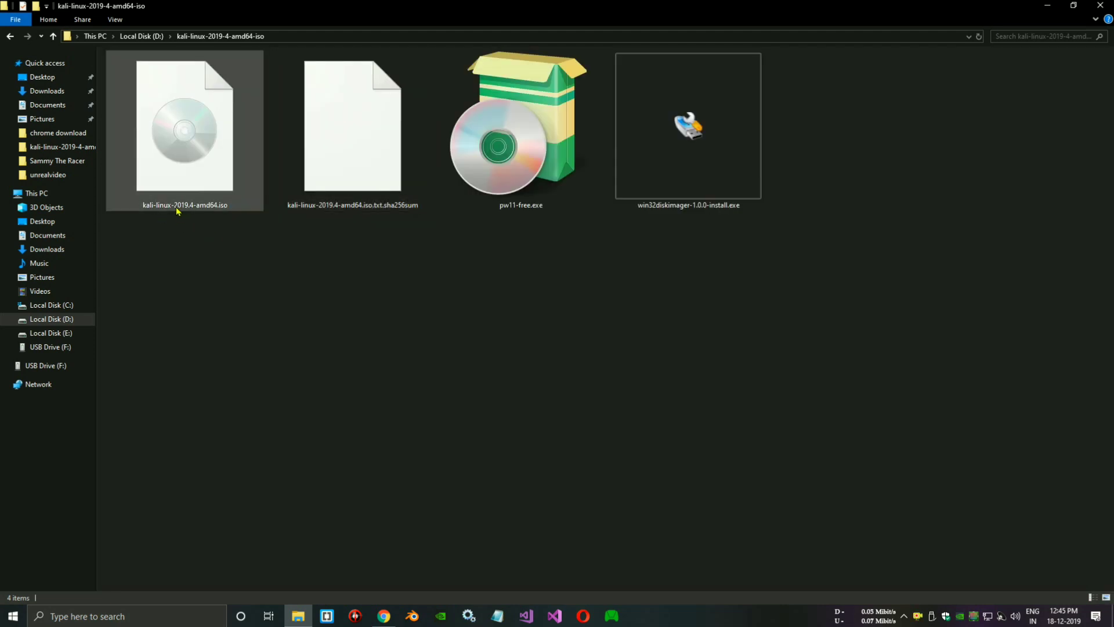
- Open the Format settings for USB Drive (F:) with FAT32 as the file system
left_click(59, 195)
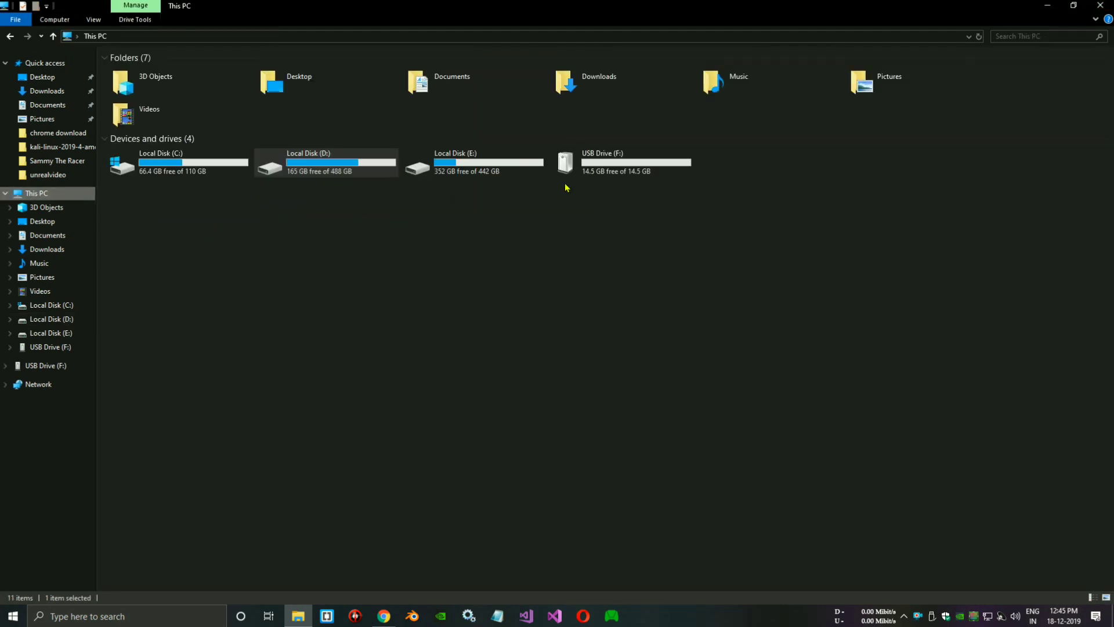
right_click(619, 172)
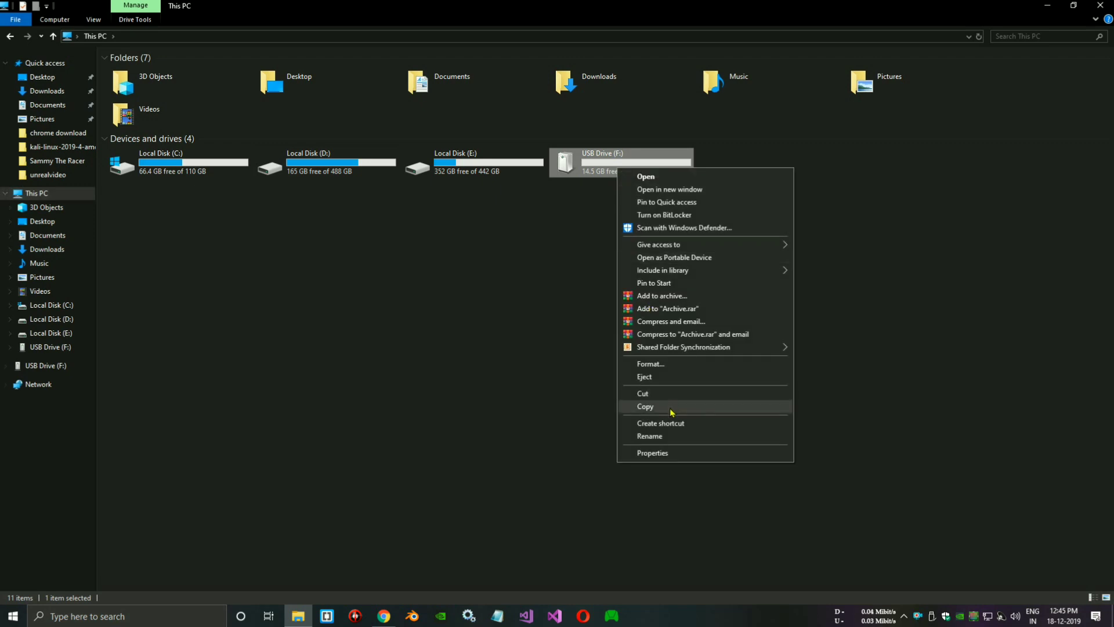
left_click(642, 364)
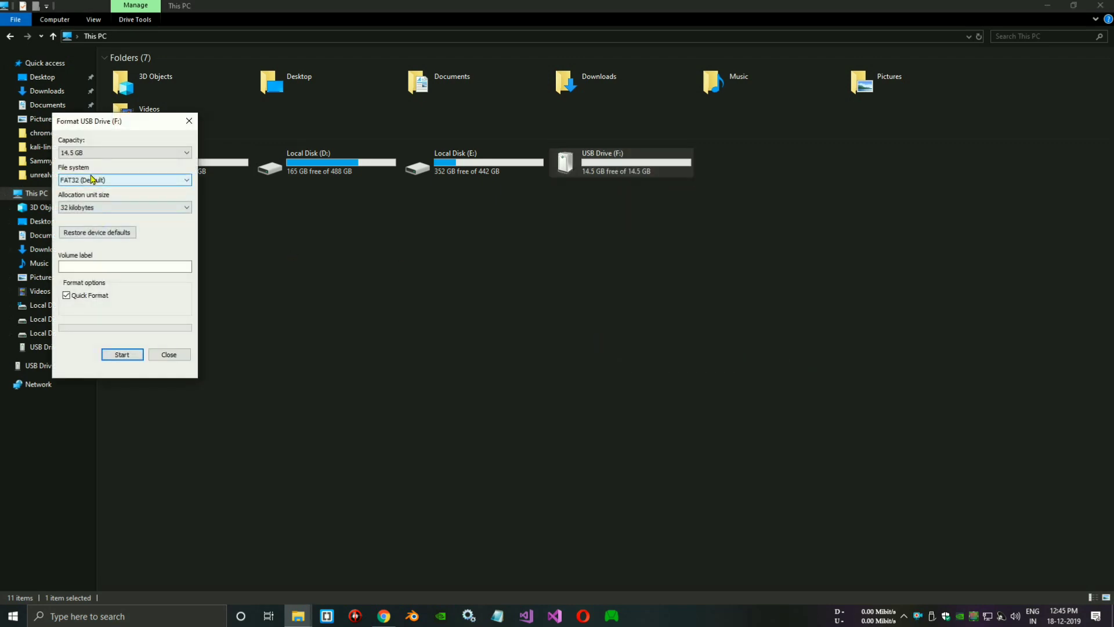
left_click(96, 181)
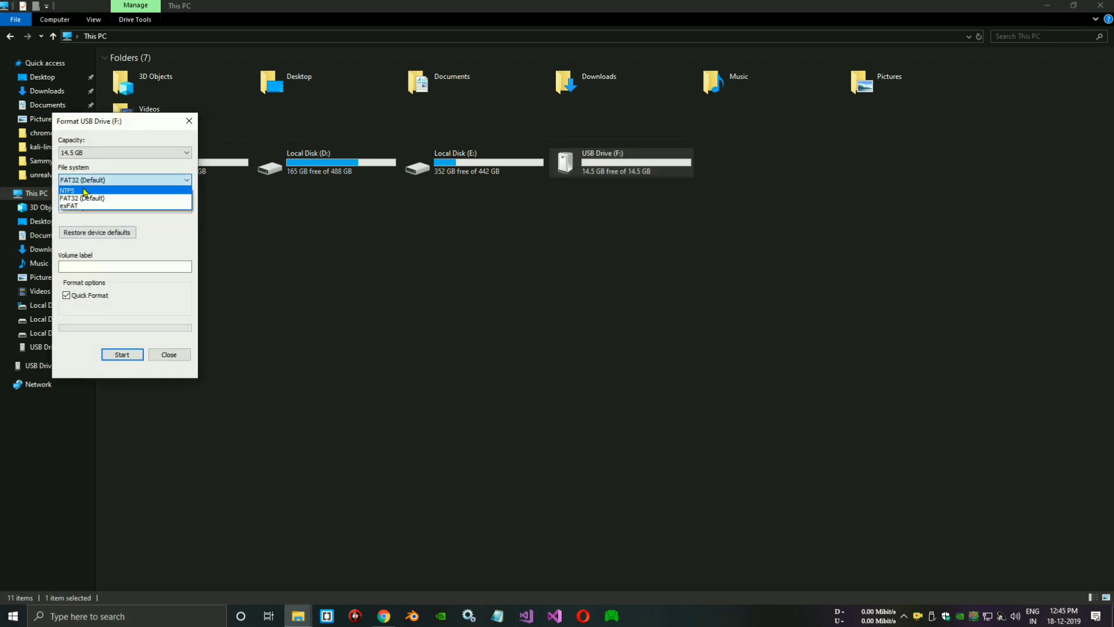
left_click(104, 190)
left_click(102, 180)
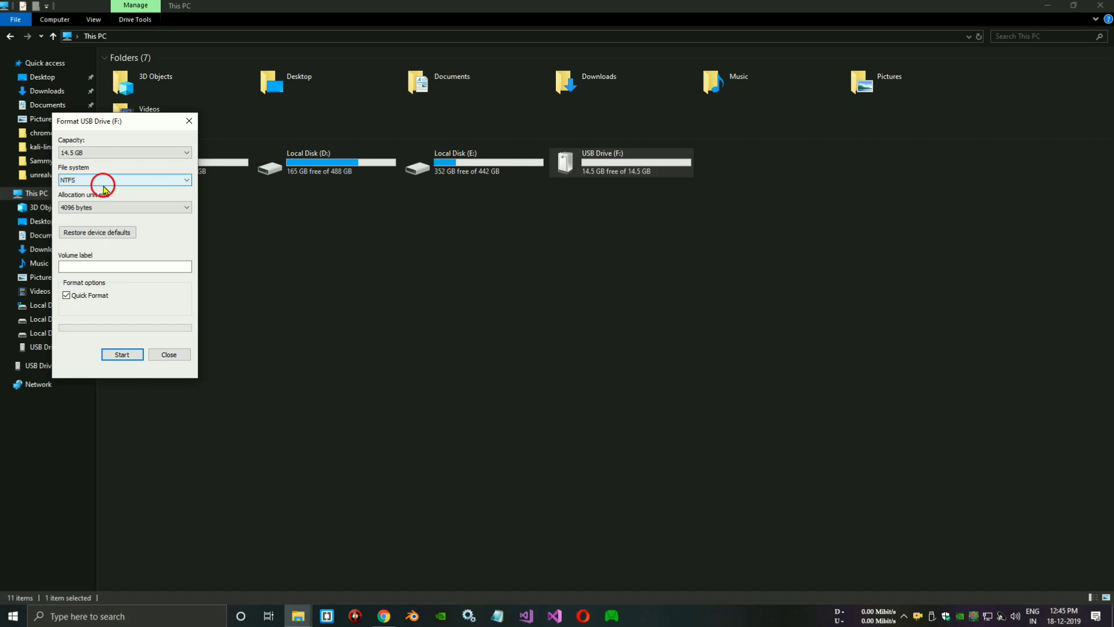
left_click(92, 199)
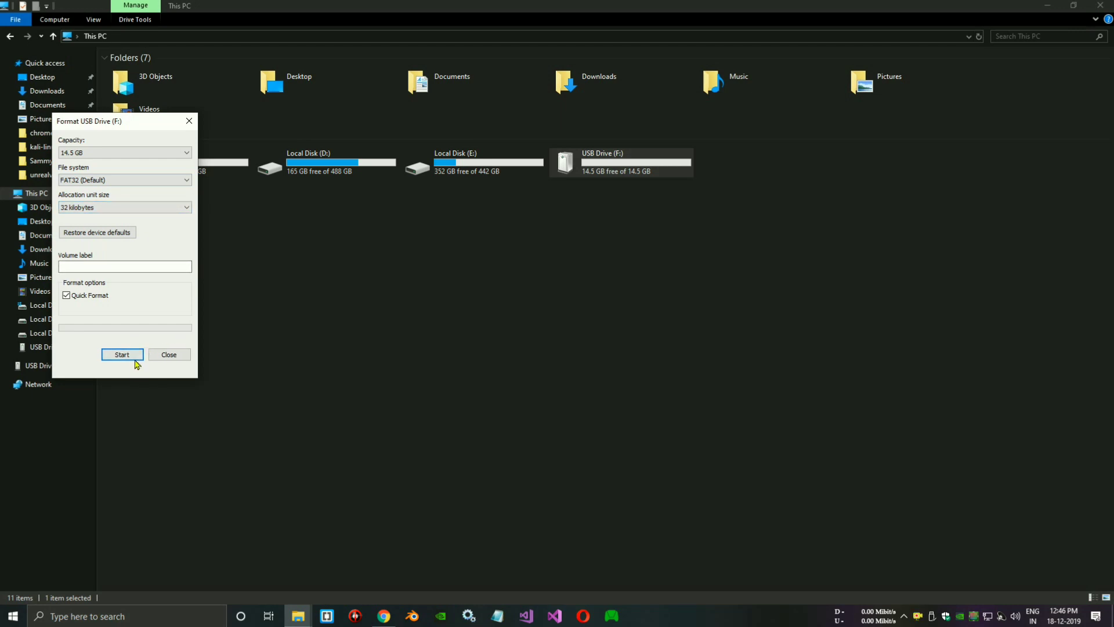
- Quick-format the drive, then close the format window and File Explorer
left_click(135, 357)
left_click(583, 308)
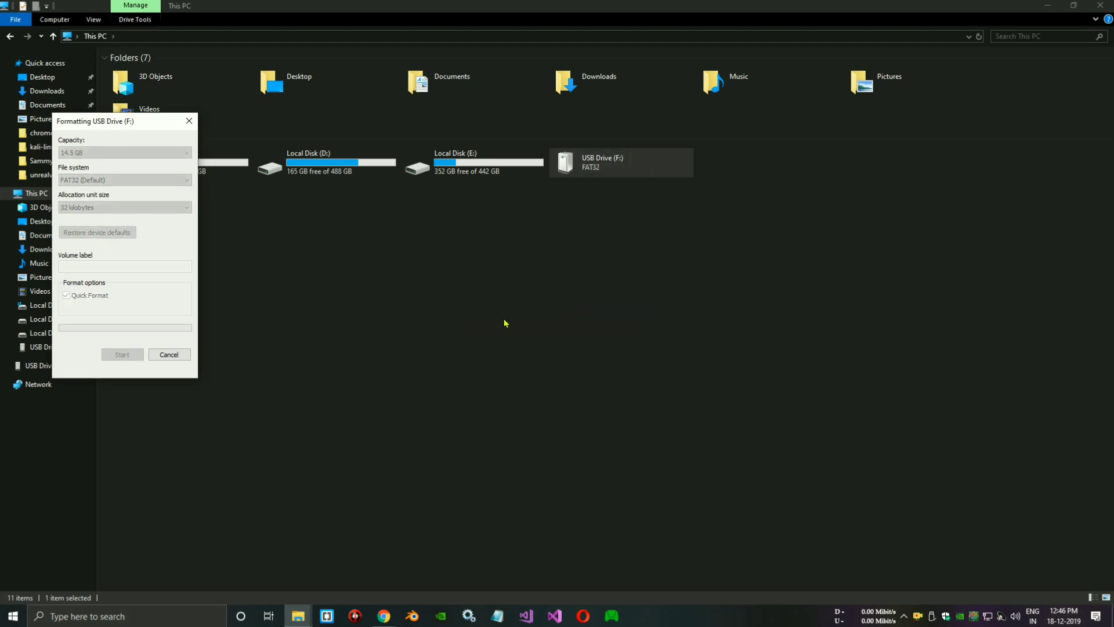
left_click(627, 305)
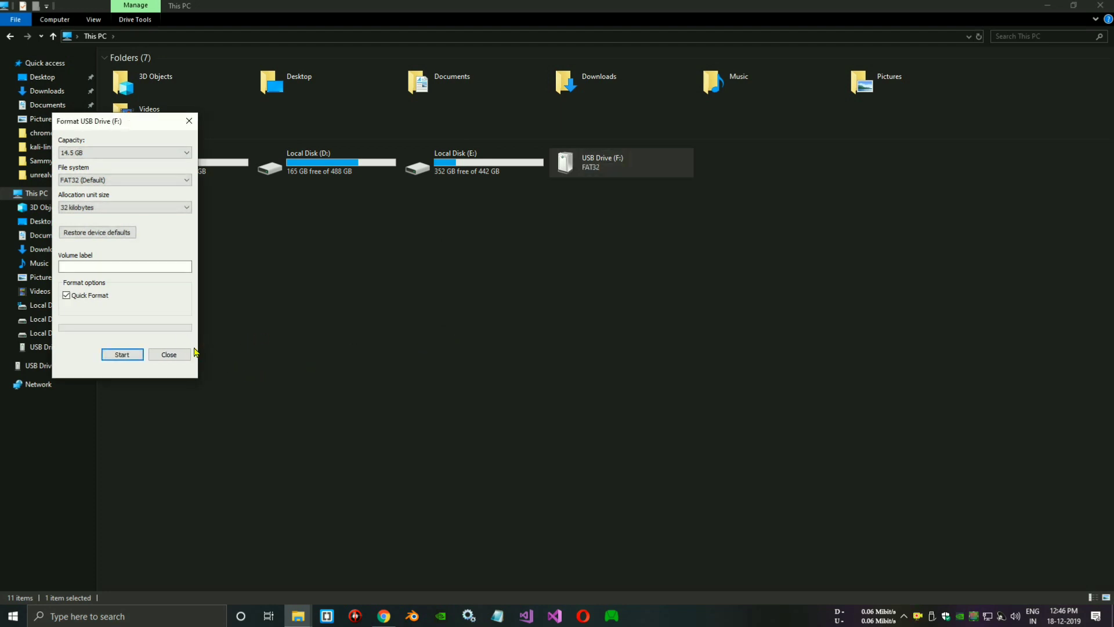
left_click(174, 354)
left_click(1108, 4)
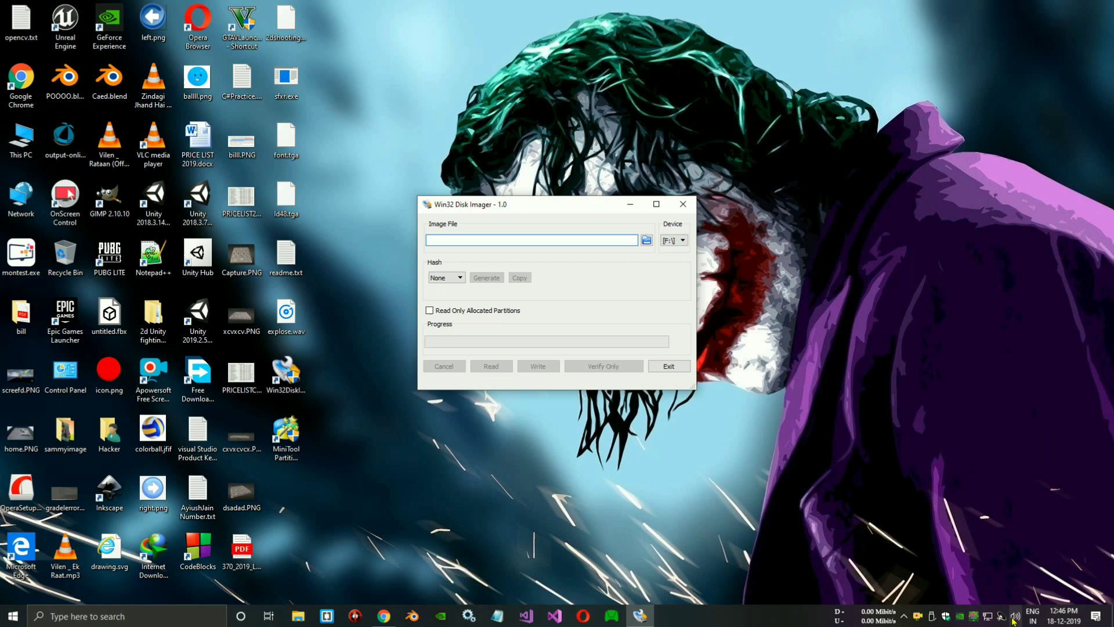
- Lower the speaker volume
left_click(1015, 616)
scroll(1012, 597, "down", 19)
left_click(778, 536)
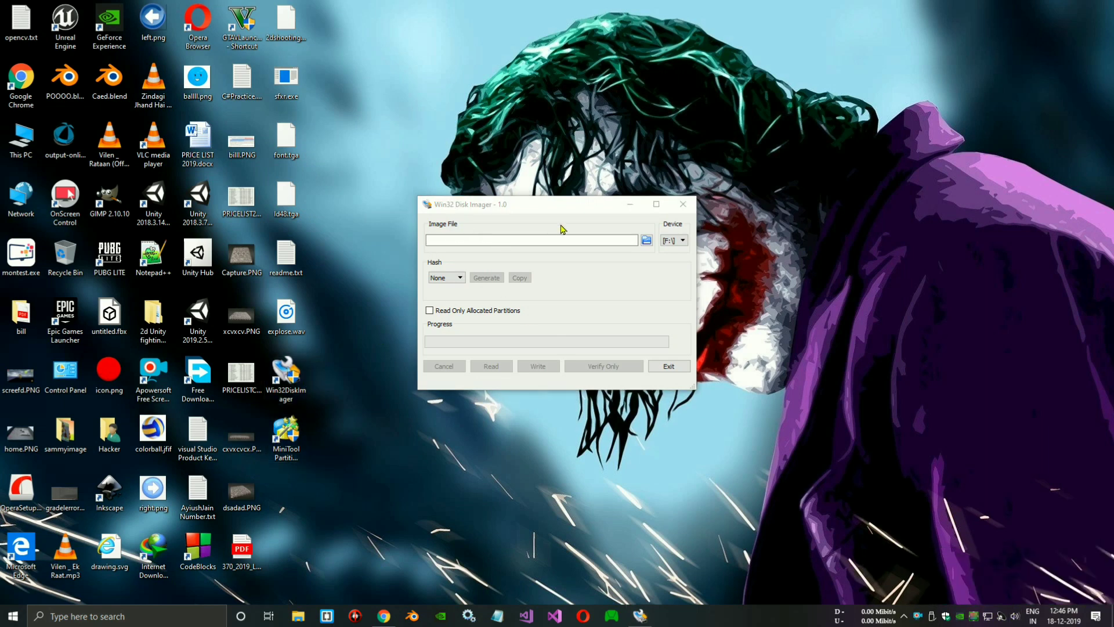
- Choose F:\ as the target device in Win32 Disk Imager
left_click(670, 241)
left_click(667, 248)
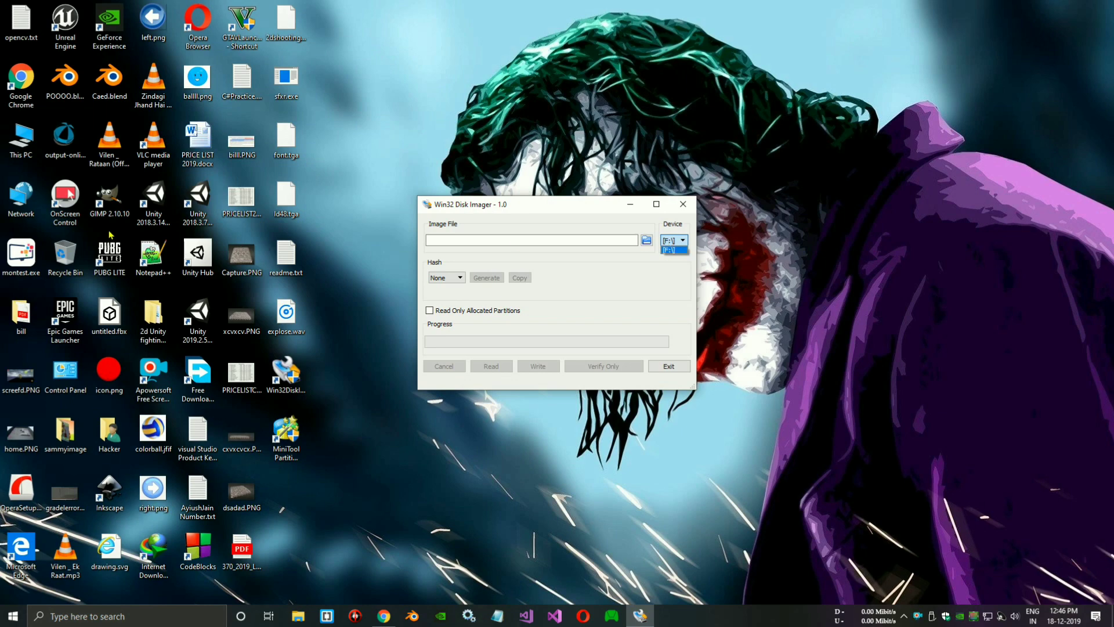
double_click(21, 139)
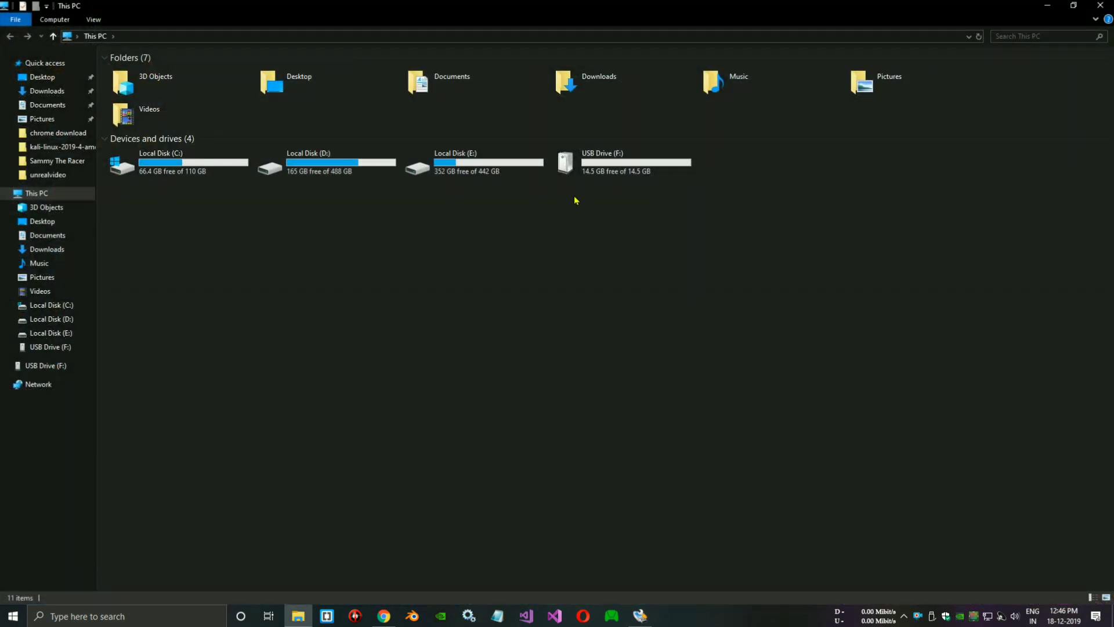
left_click(1100, 5)
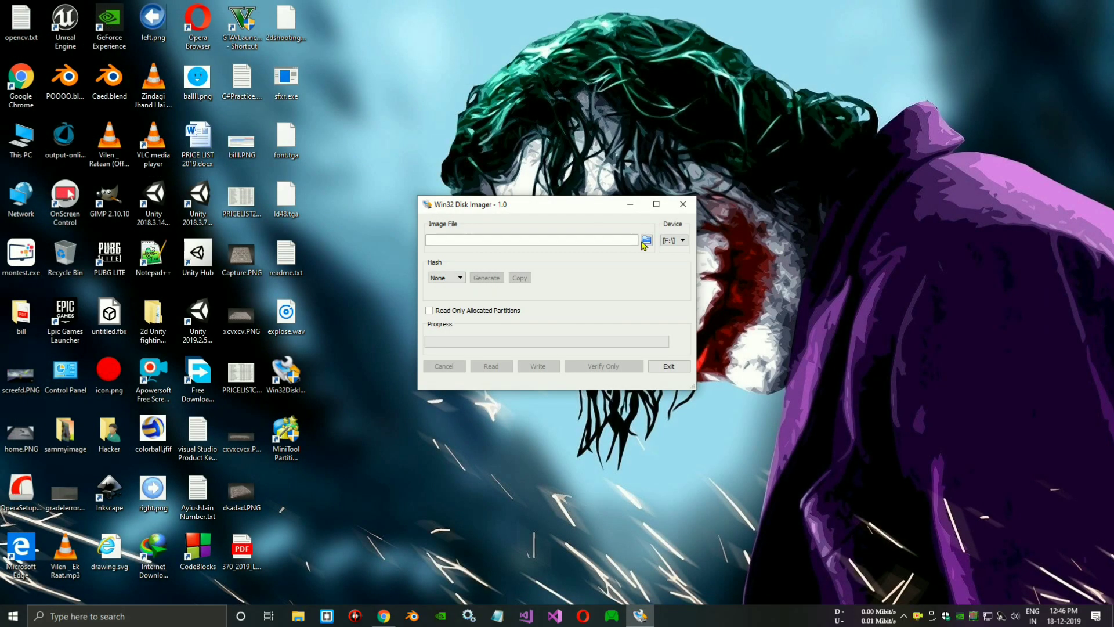
- Browse to the kali-linux-2019-4-amd64-iso folder on Local Disk (D:)
left_click(645, 241)
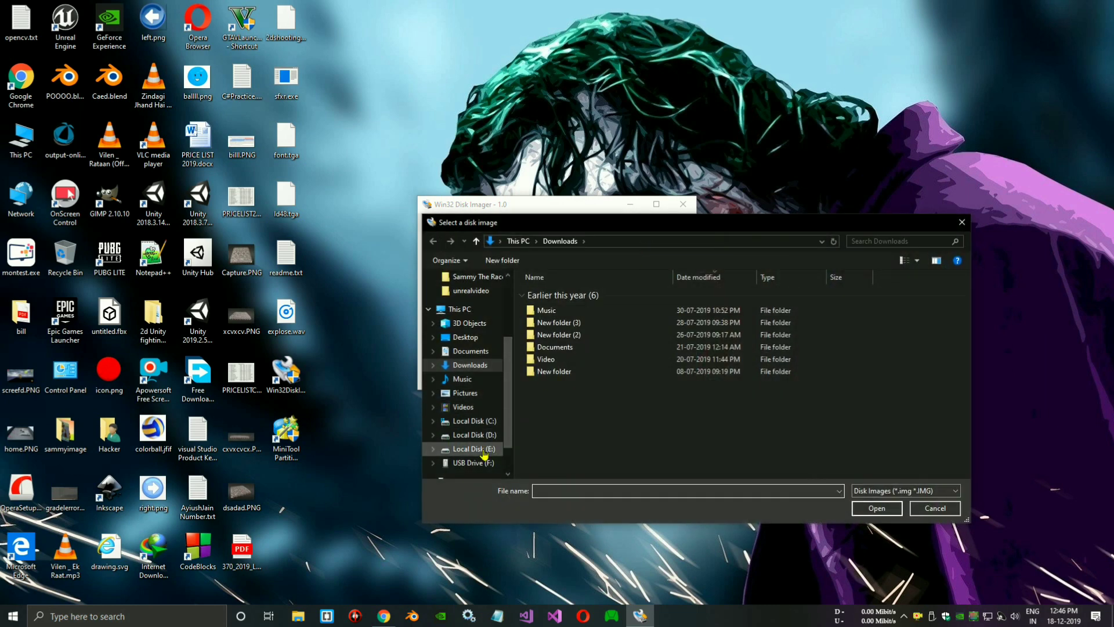
left_click(471, 434)
scroll(554, 428, "down", 1)
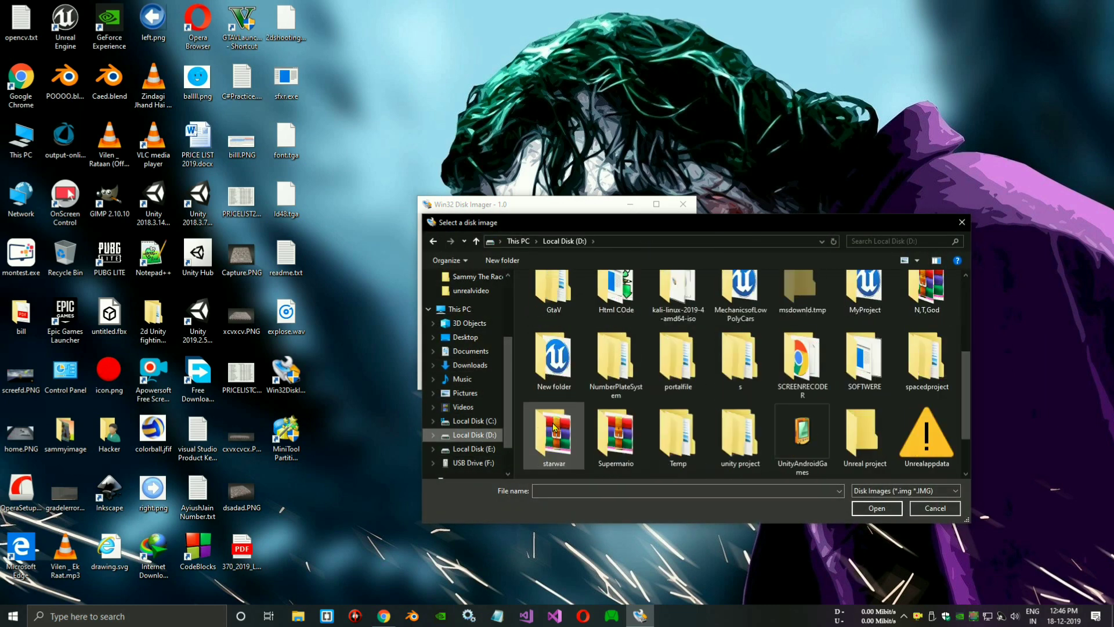
scroll(651, 386, "down", 1)
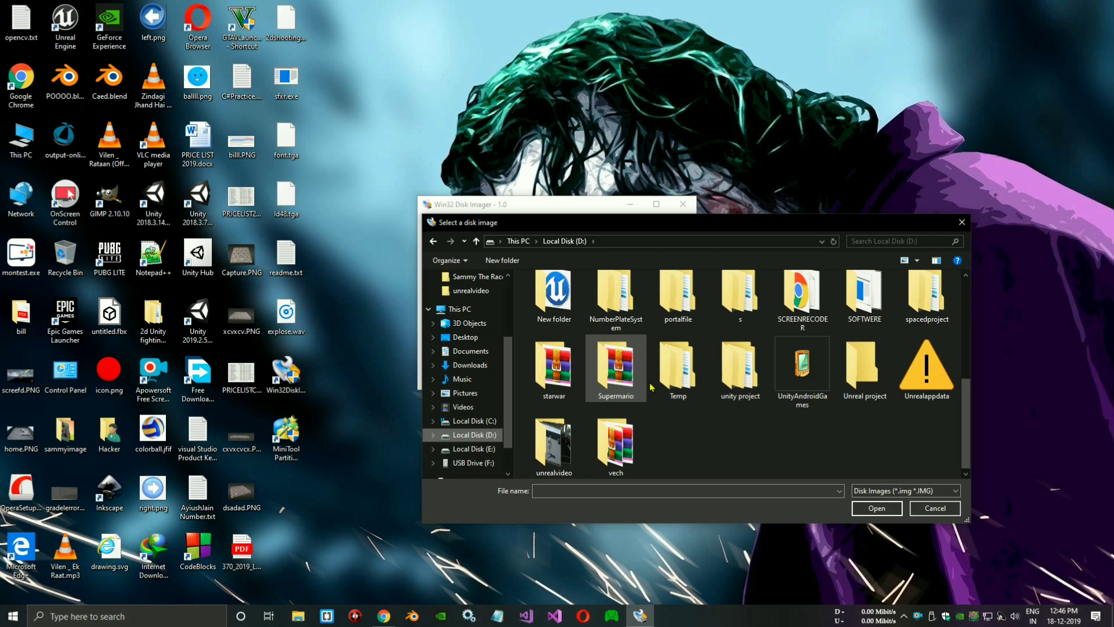
scroll(649, 354, "up", 2)
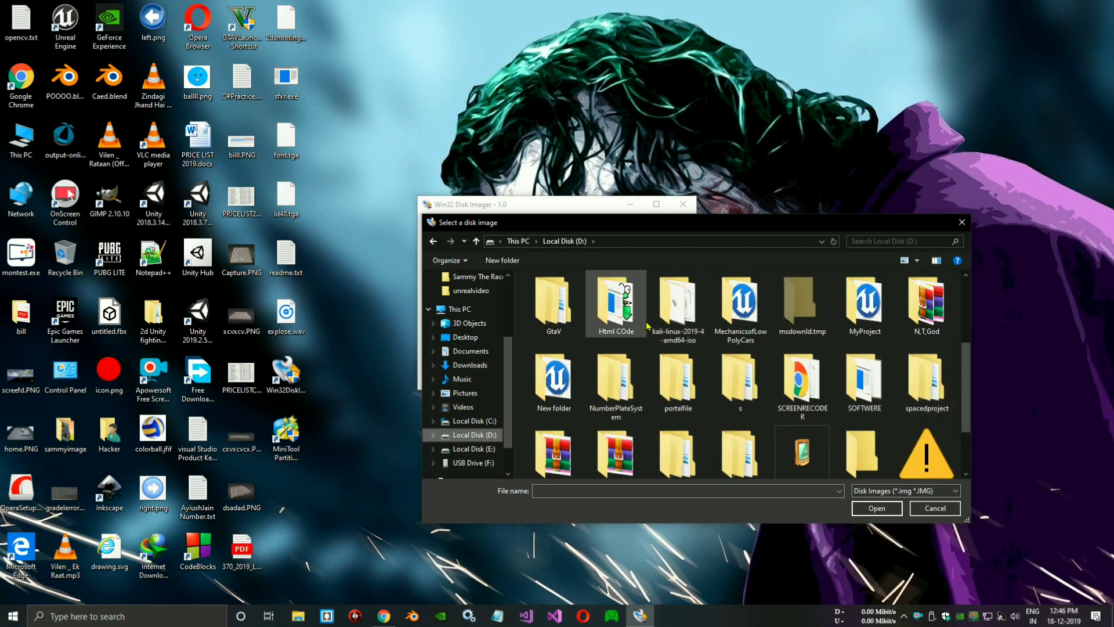
double_click(667, 319)
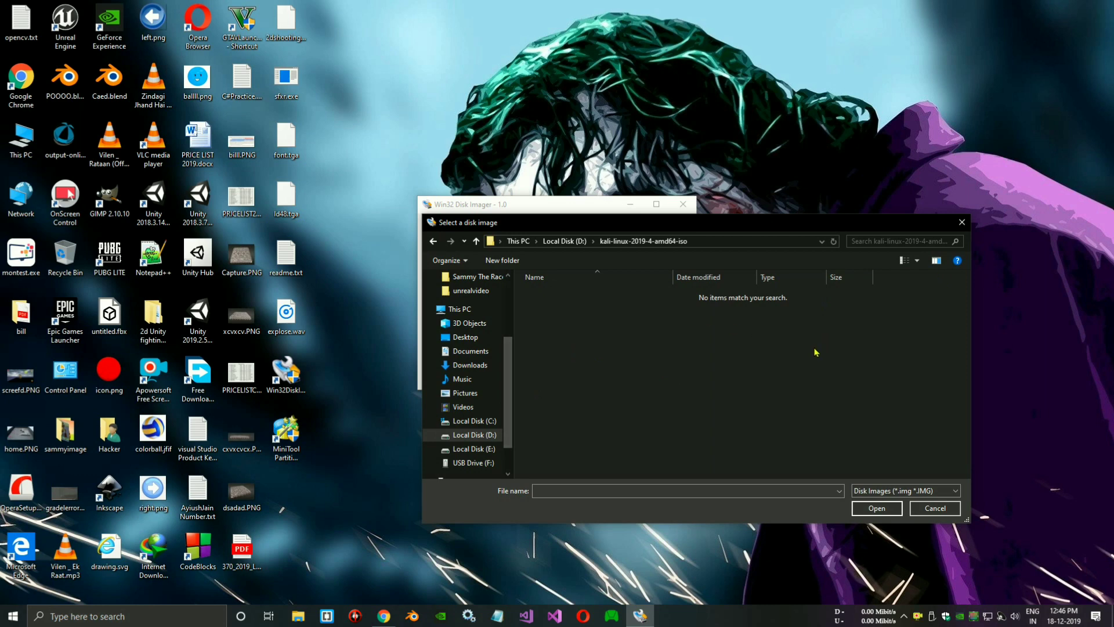
- Show all file types as large icons and load kali-linux-2019.4-amd64.iso as the image
left_click(917, 490)
left_click(871, 513)
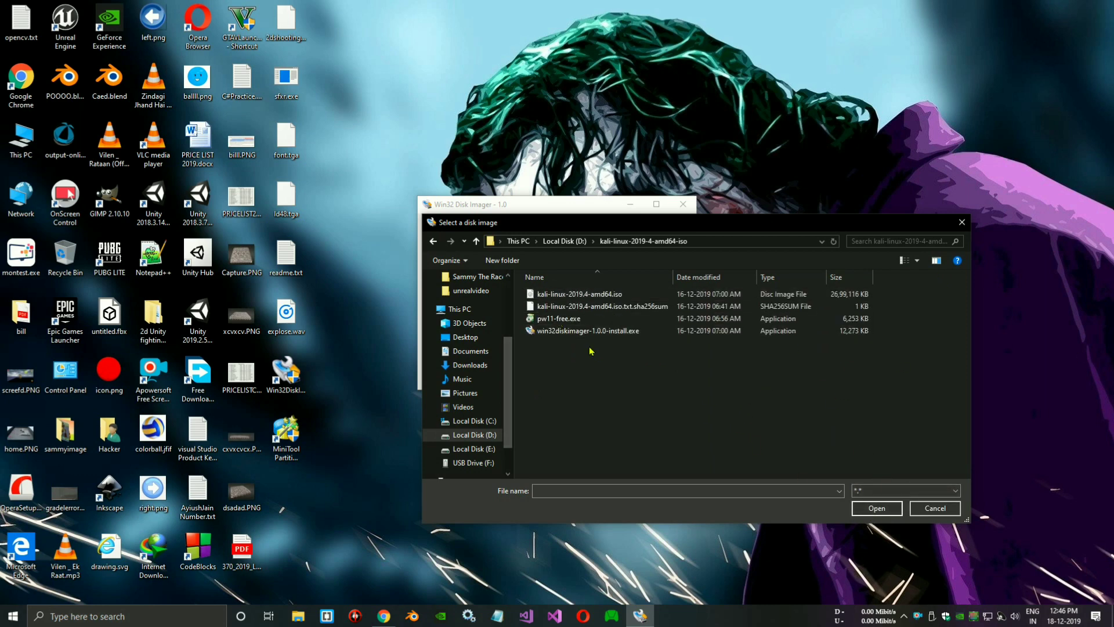
right_click(605, 391)
mouse_move(713, 399)
left_click(779, 410)
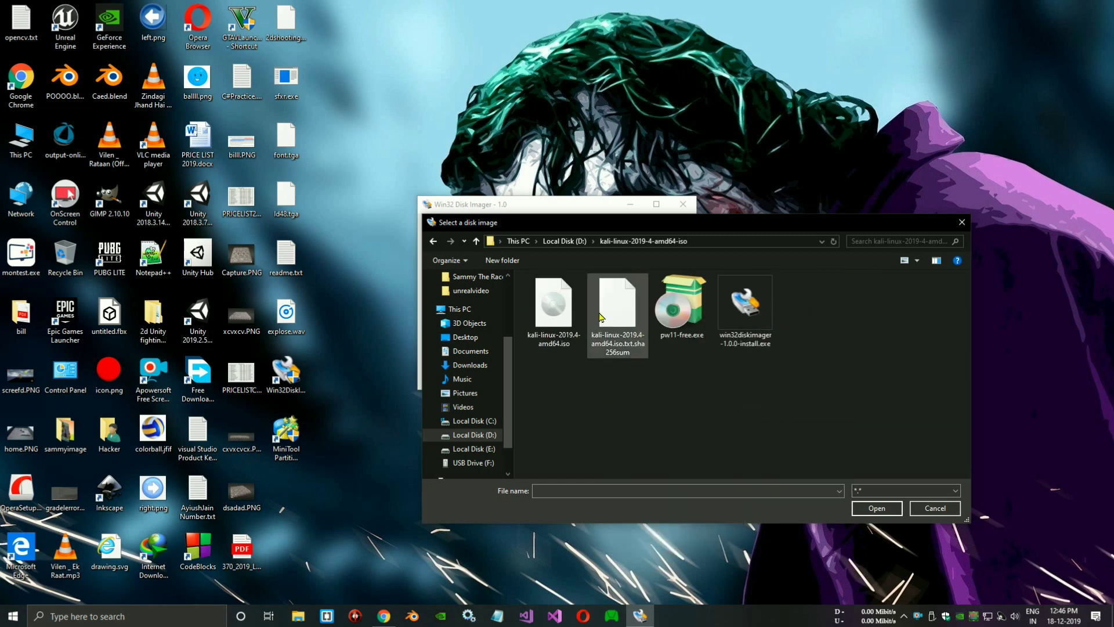
left_click(553, 308)
left_click(876, 508)
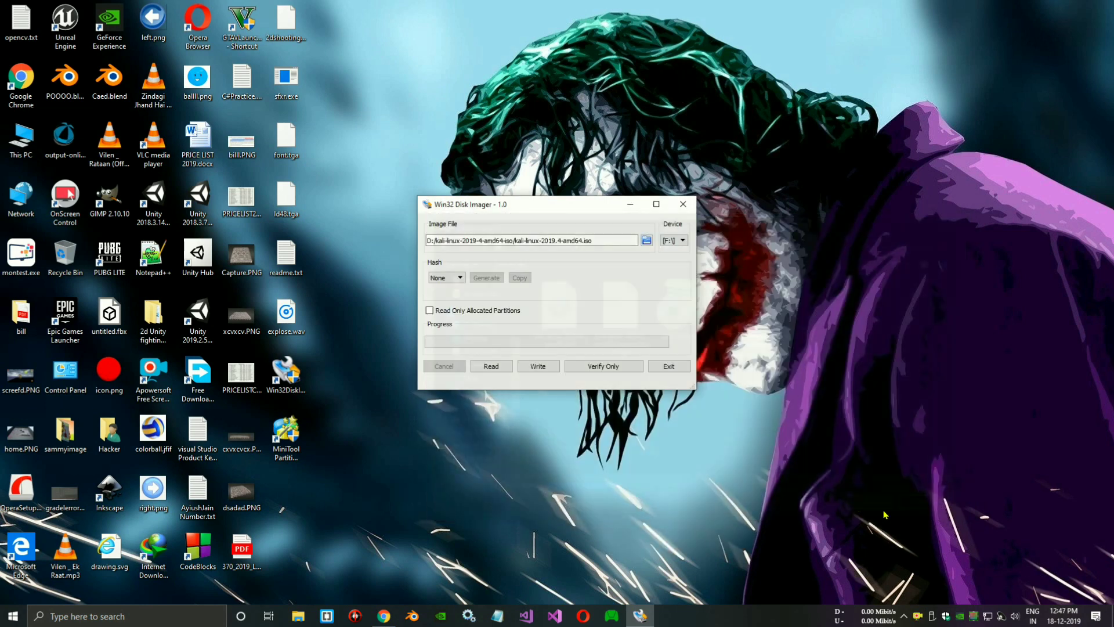
- Write the Kali ISO to the F:\ USB drive, confirming the overwrite, until it completes
left_click(548, 371)
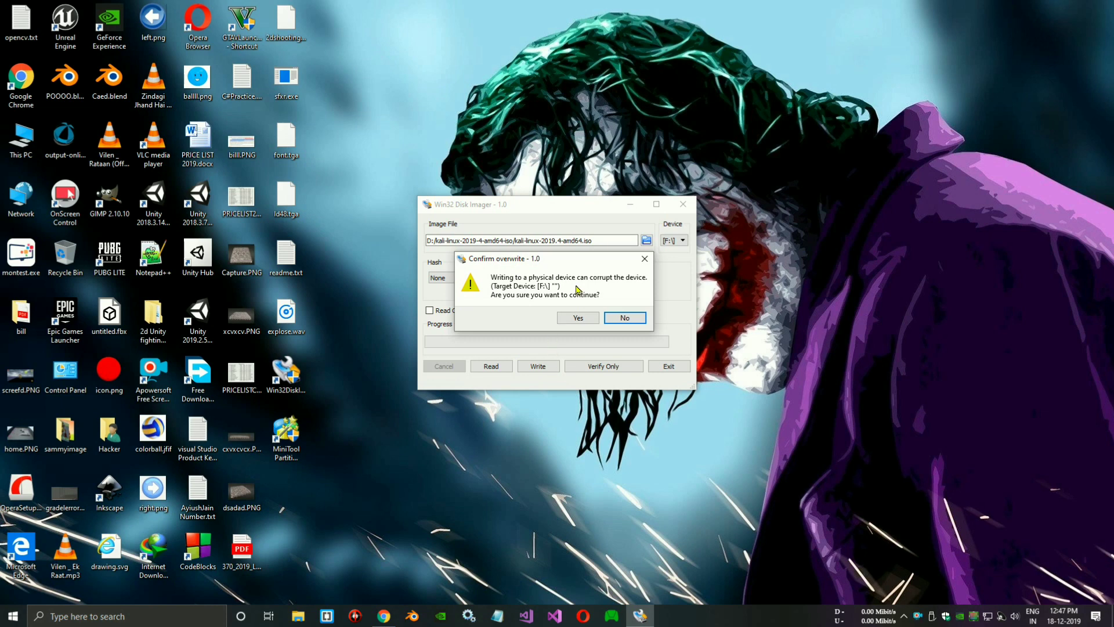
left_click(579, 318)
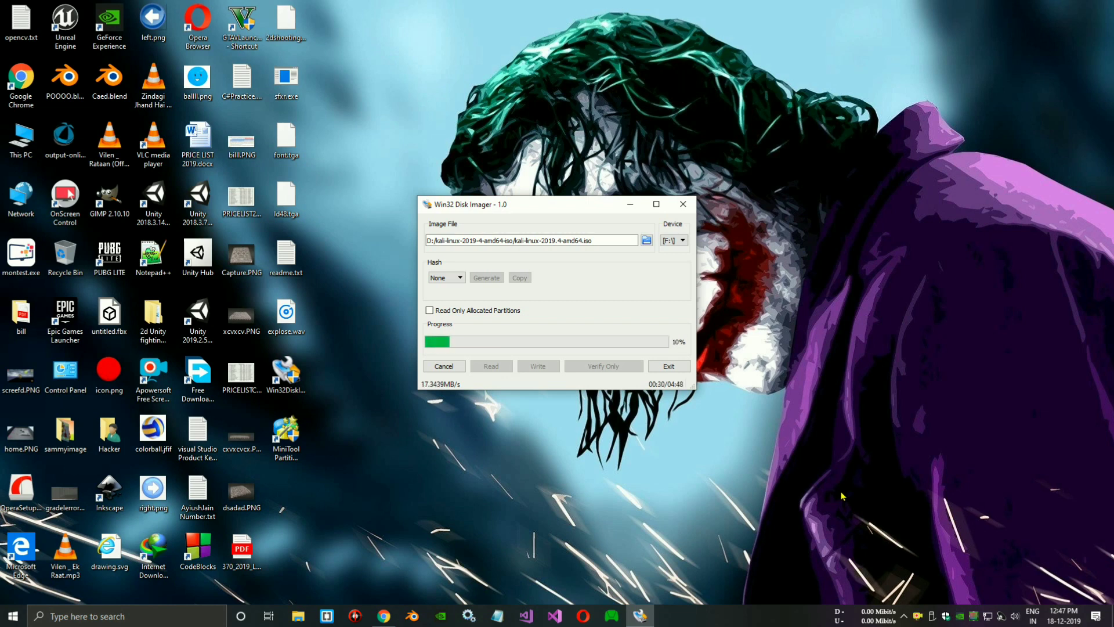
left_click(919, 623)
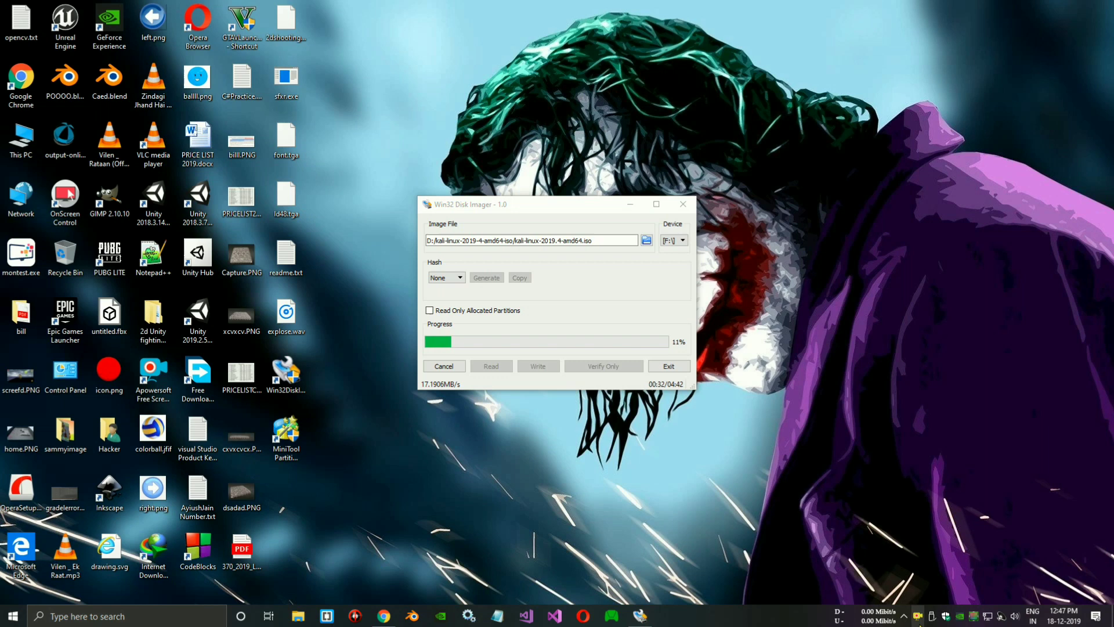
right_click(917, 616)
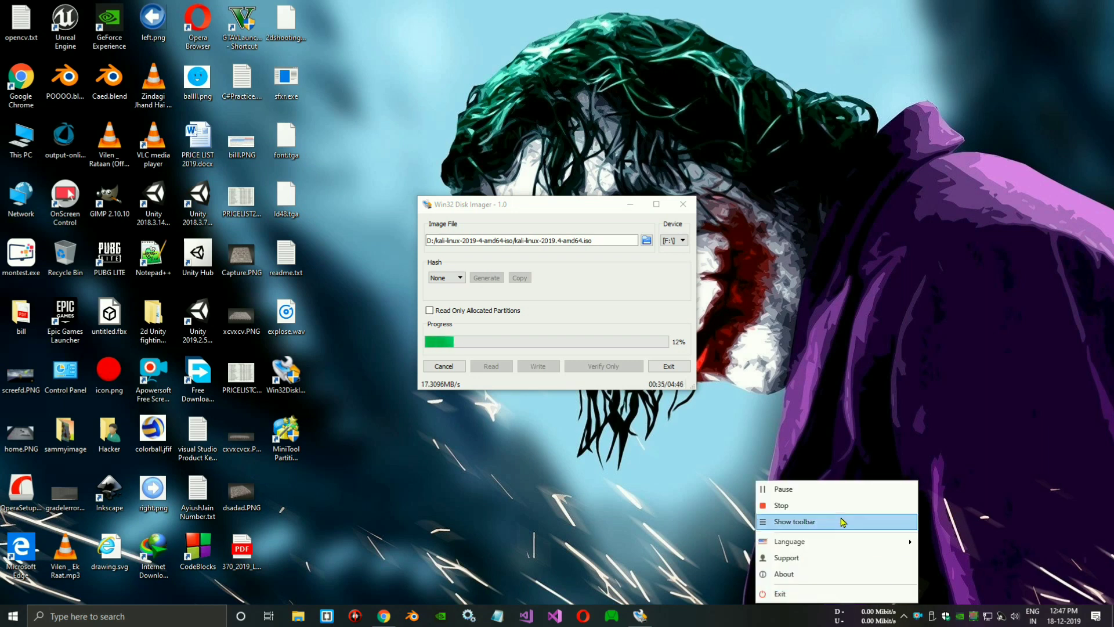
left_click(828, 490)
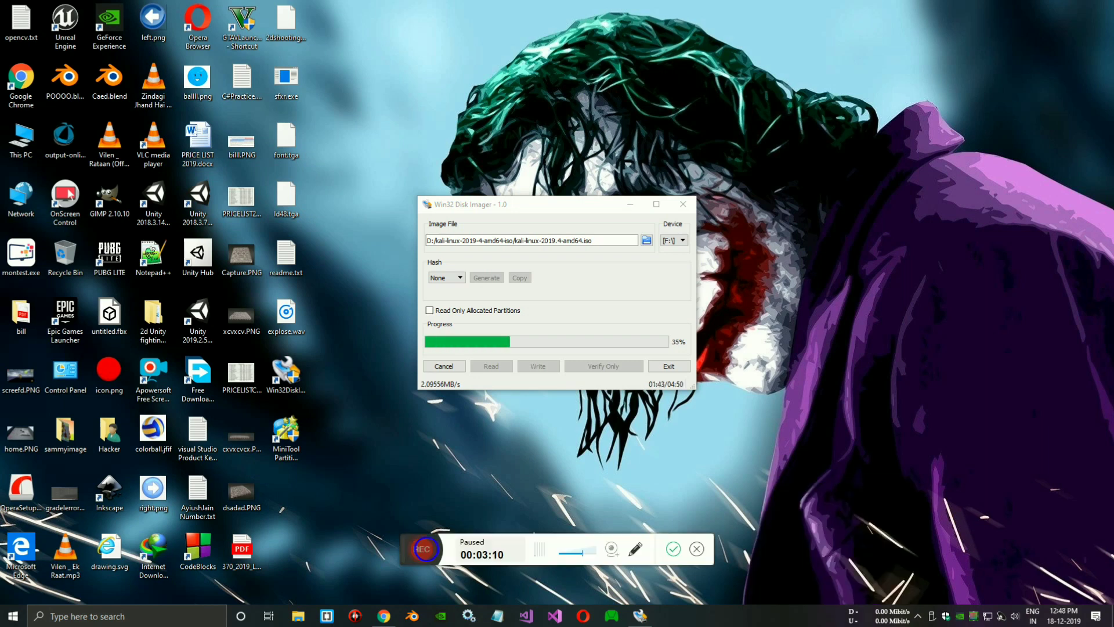
left_click(424, 549)
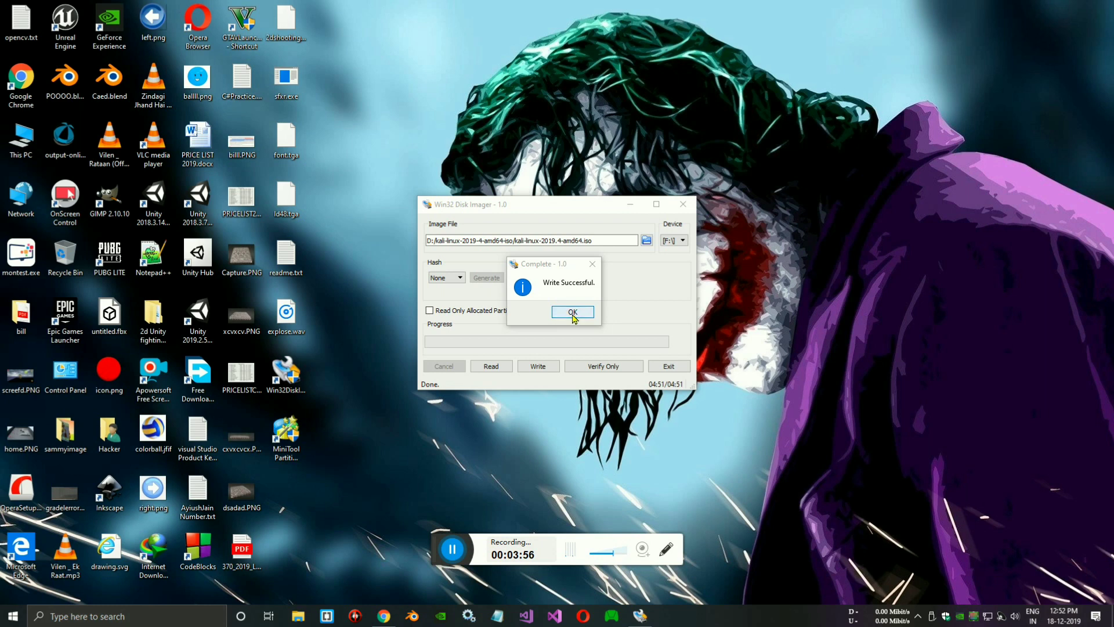
- Dismiss Write Successful, cancel both F: format prompts, clear the error and close Win32 Disk Imager
left_click(572, 312)
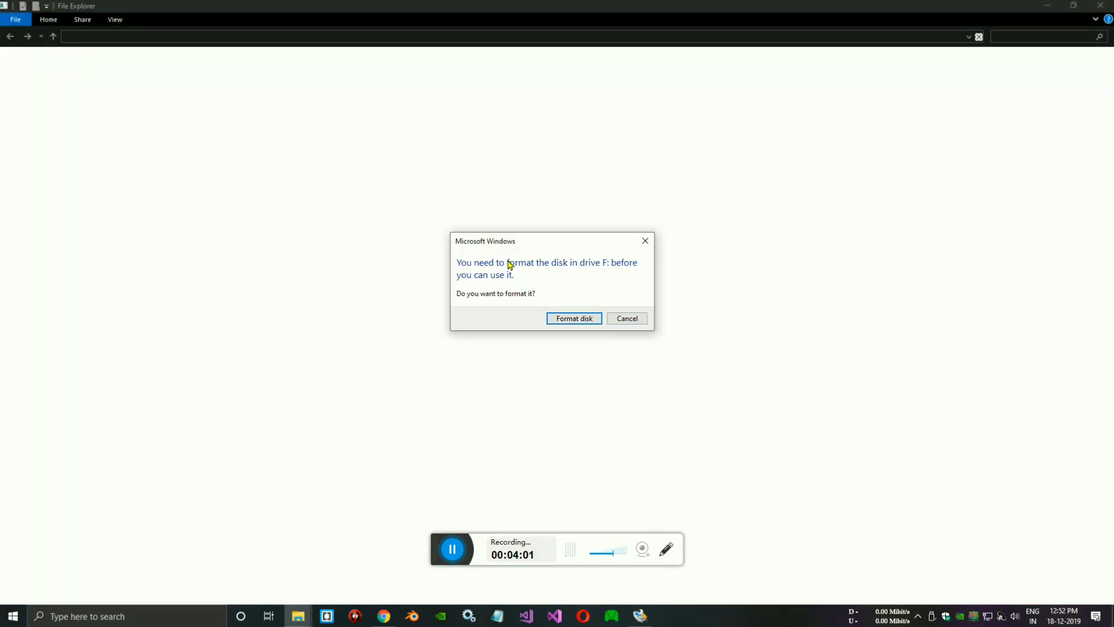
left_click(624, 325)
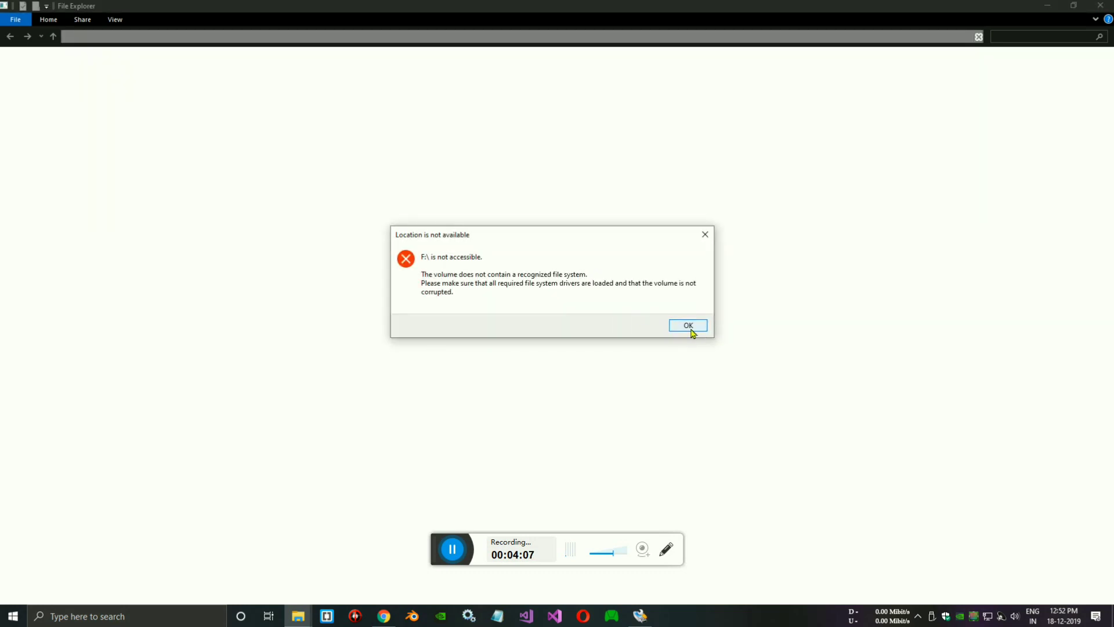
left_click(688, 326)
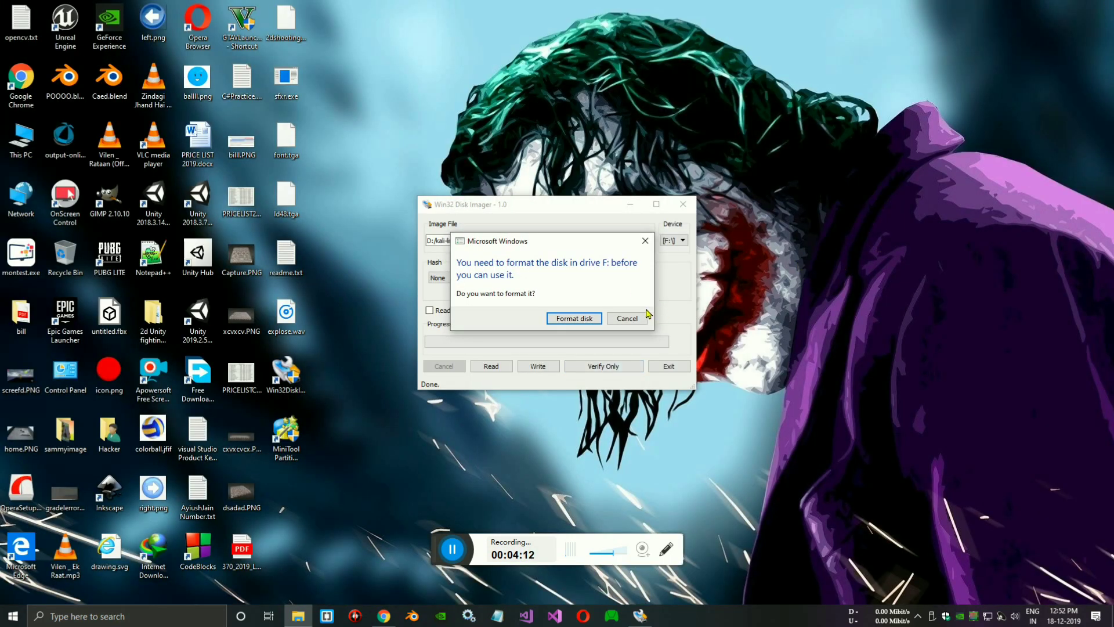
left_click(637, 319)
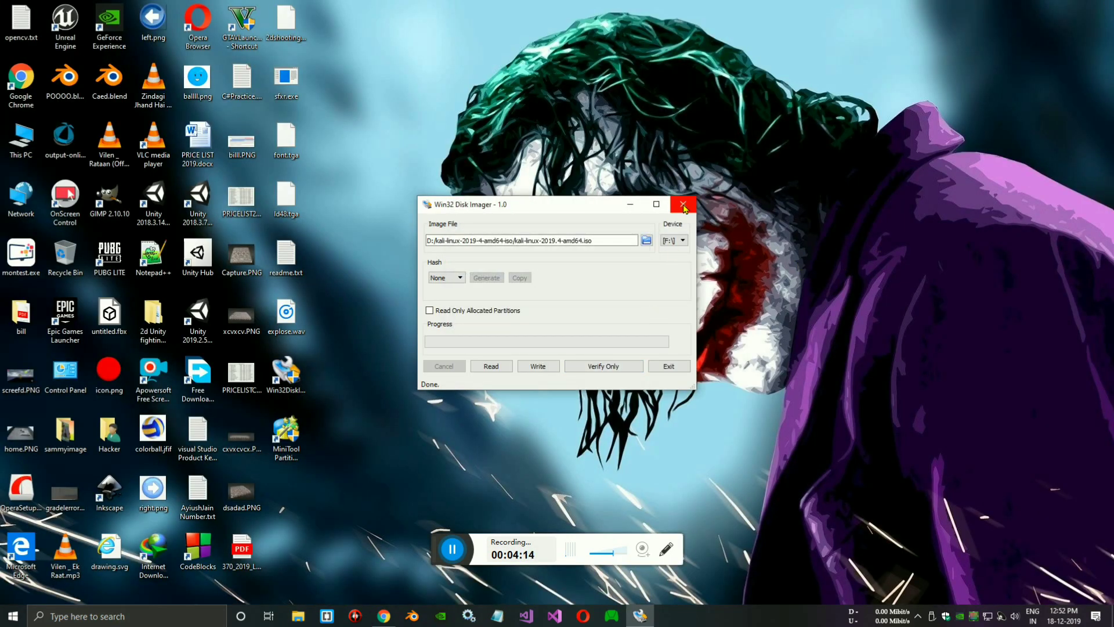
left_click(683, 204)
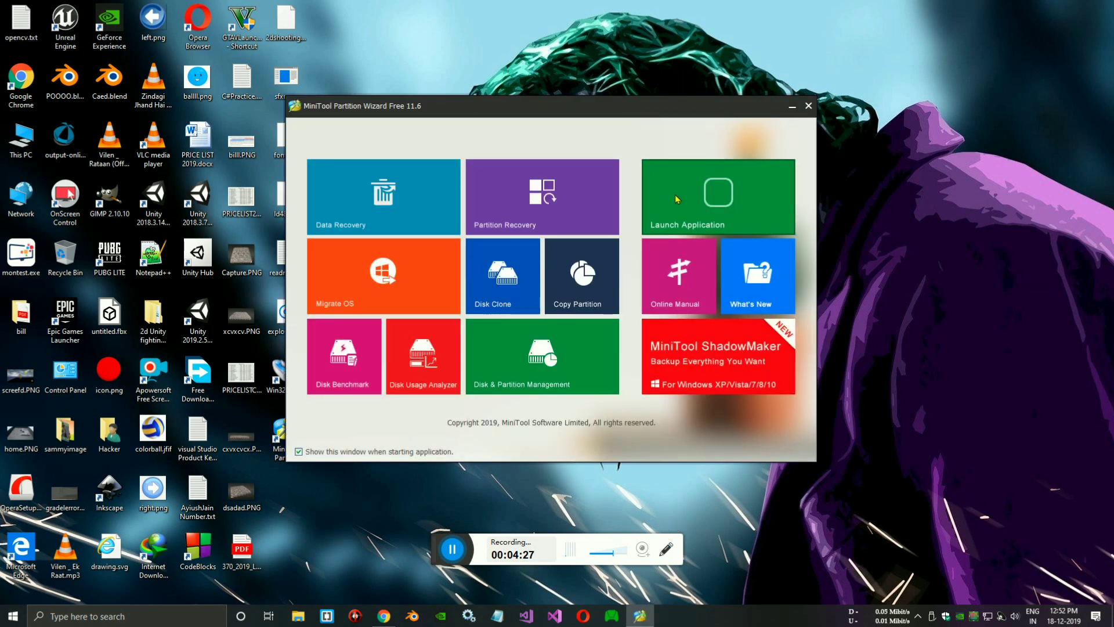
- Launch Partition Wizard's main window, close the promo popup and select Disk 3's 11.95 GB unallocated space
left_click(738, 214)
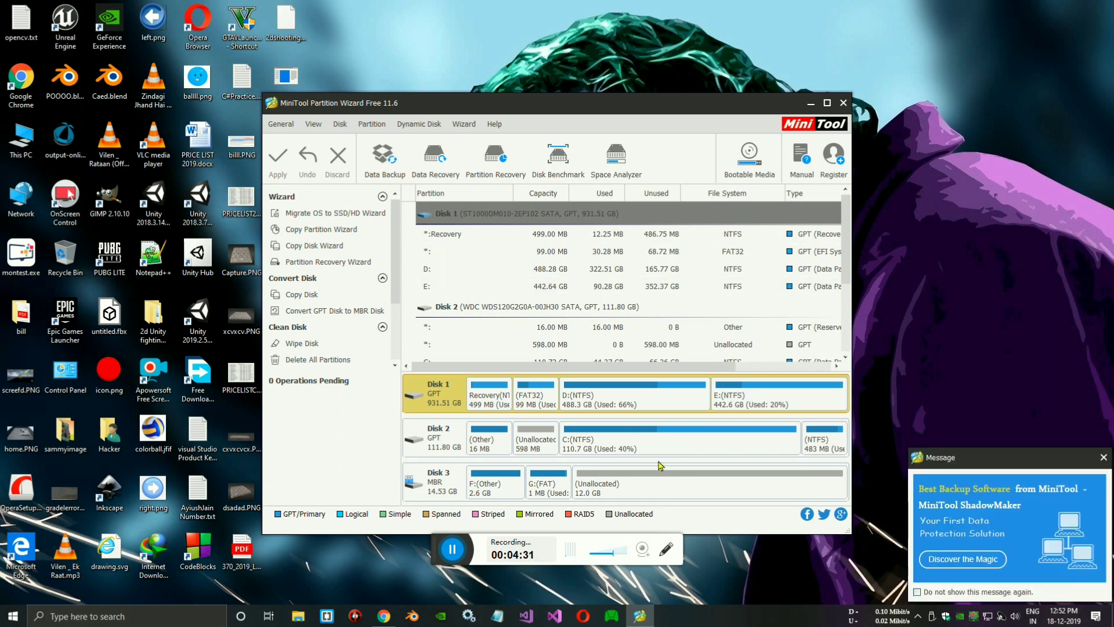
left_click(1103, 458)
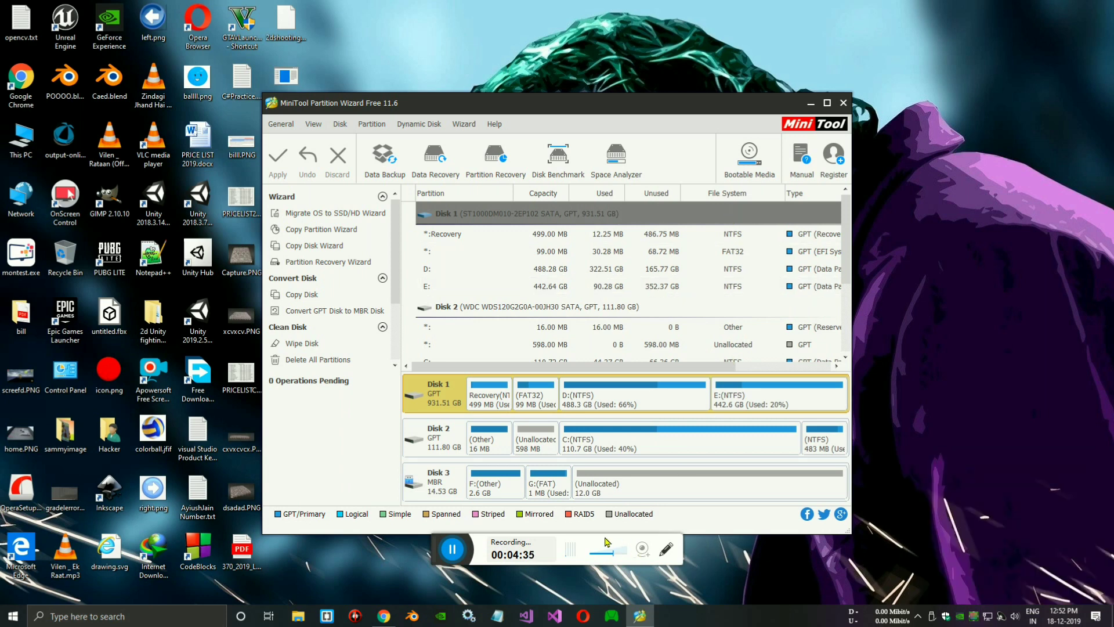
left_click(667, 551)
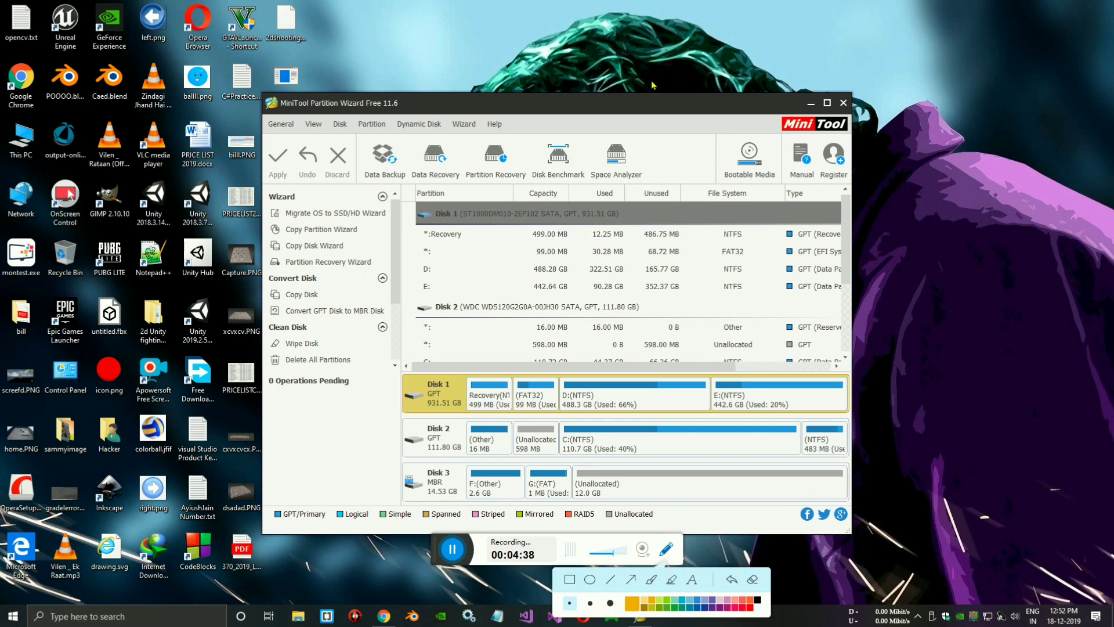
left_click_drag(642, 104, 652, 50)
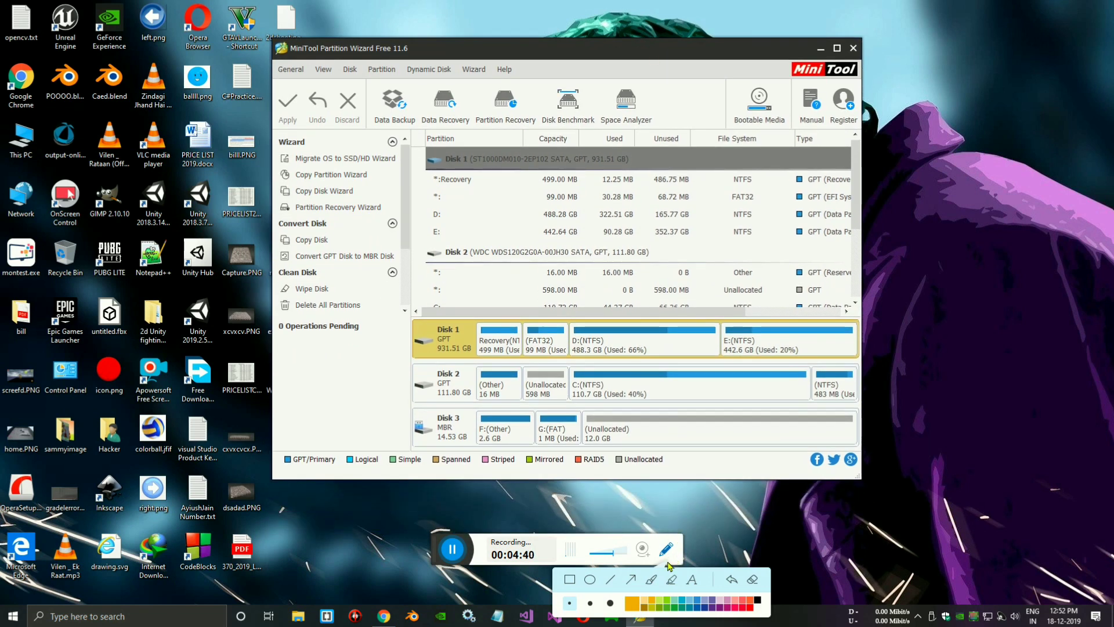
left_click(662, 600)
left_click(598, 434)
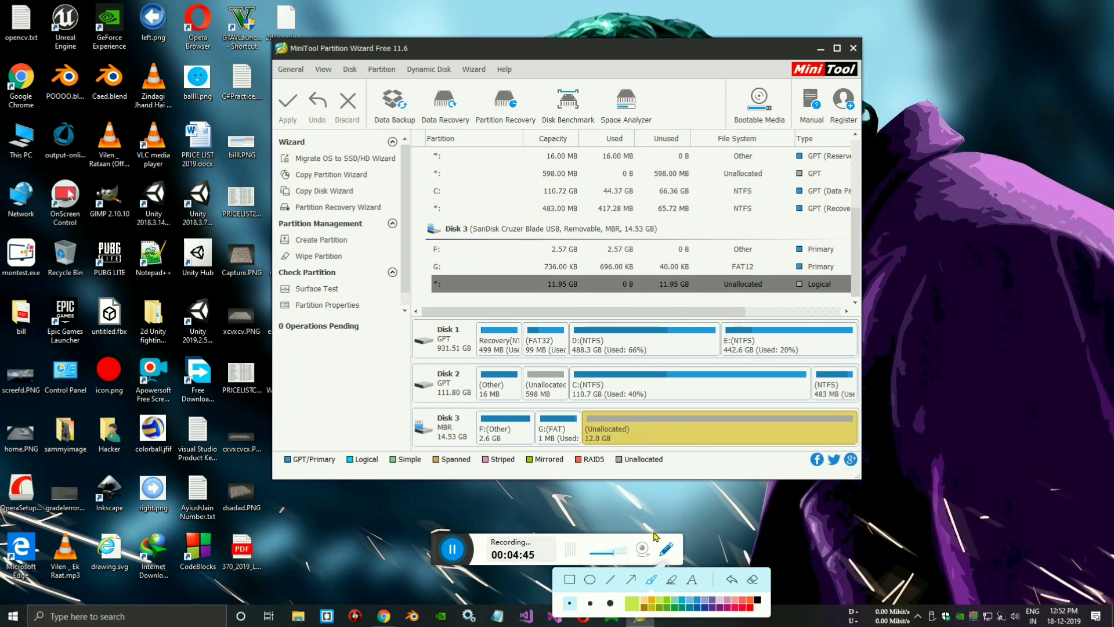
left_click(667, 551)
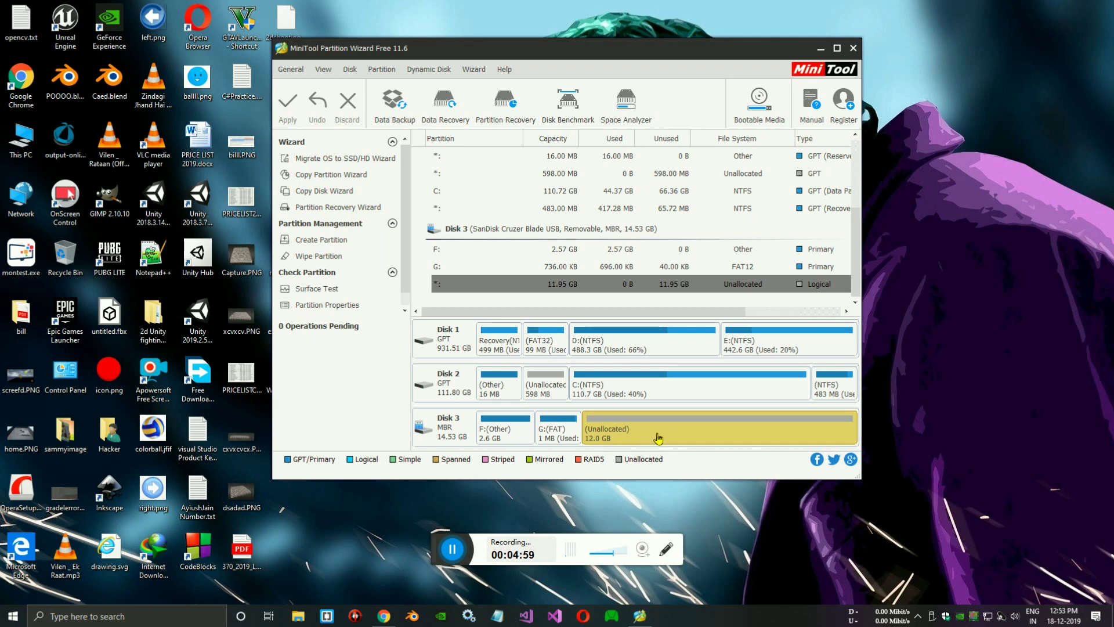
- Create a primary partition in Disk 3's unallocated space, accepting the removable-disk warning, labelled Persistence
right_click(698, 425)
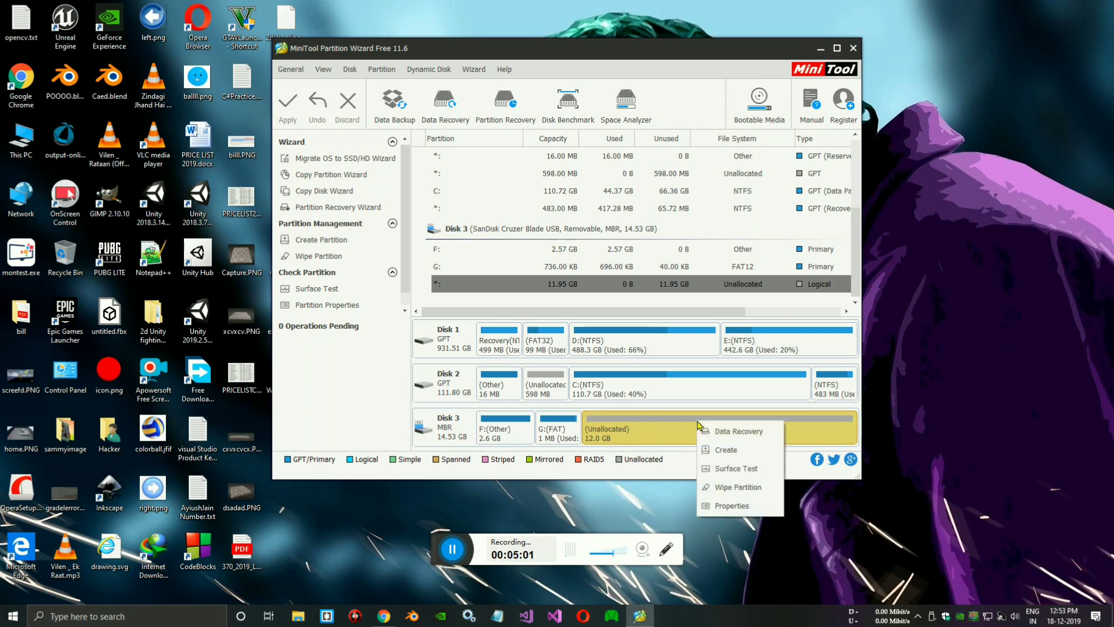
left_click(707, 452)
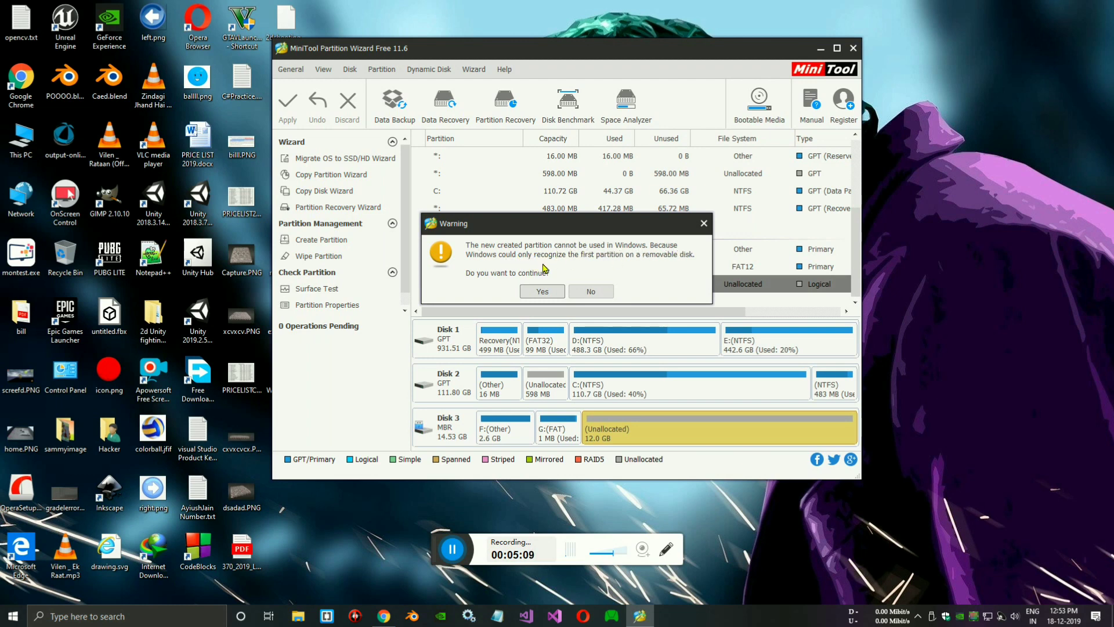
left_click(543, 296)
left_click(487, 203)
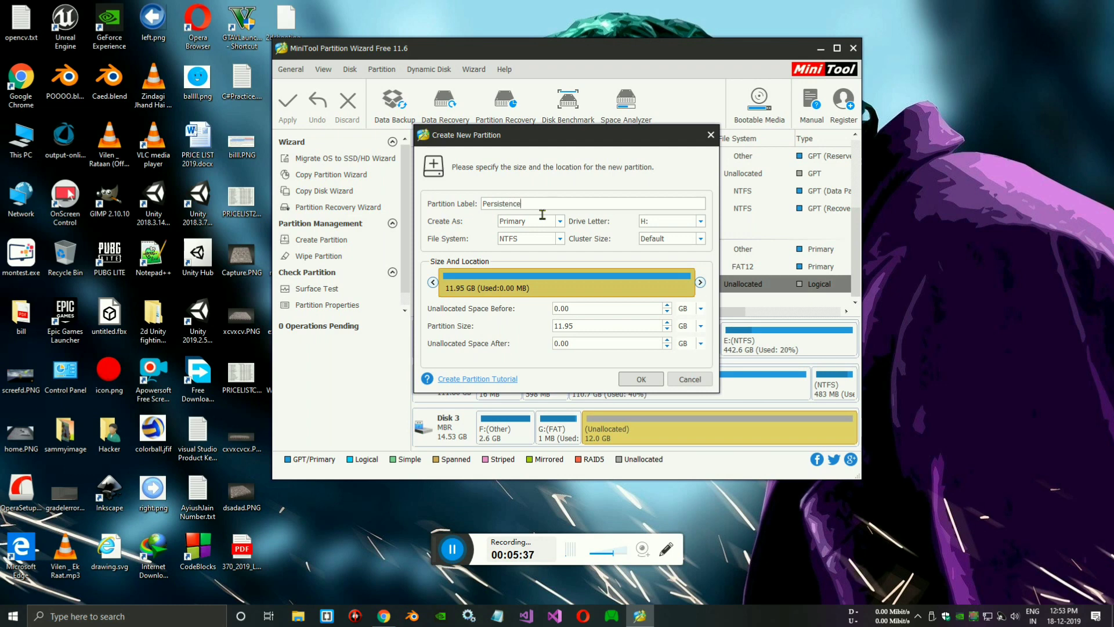
- Set the new partition's file system to Ext4 and keep its type as Primary
left_click(526, 242)
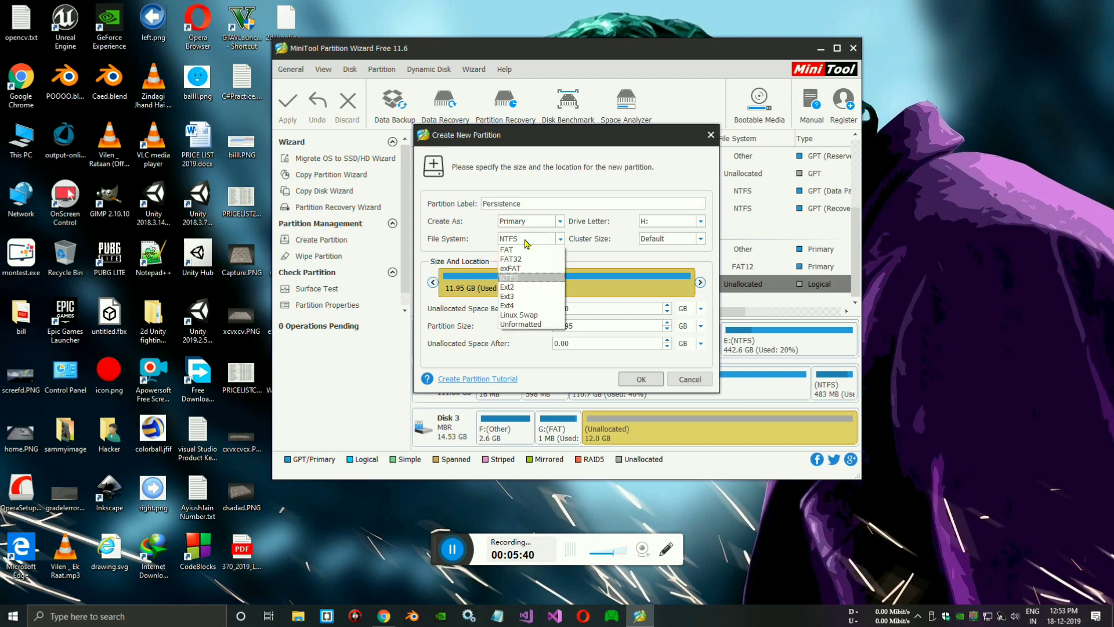
left_click(520, 308)
left_click(537, 224)
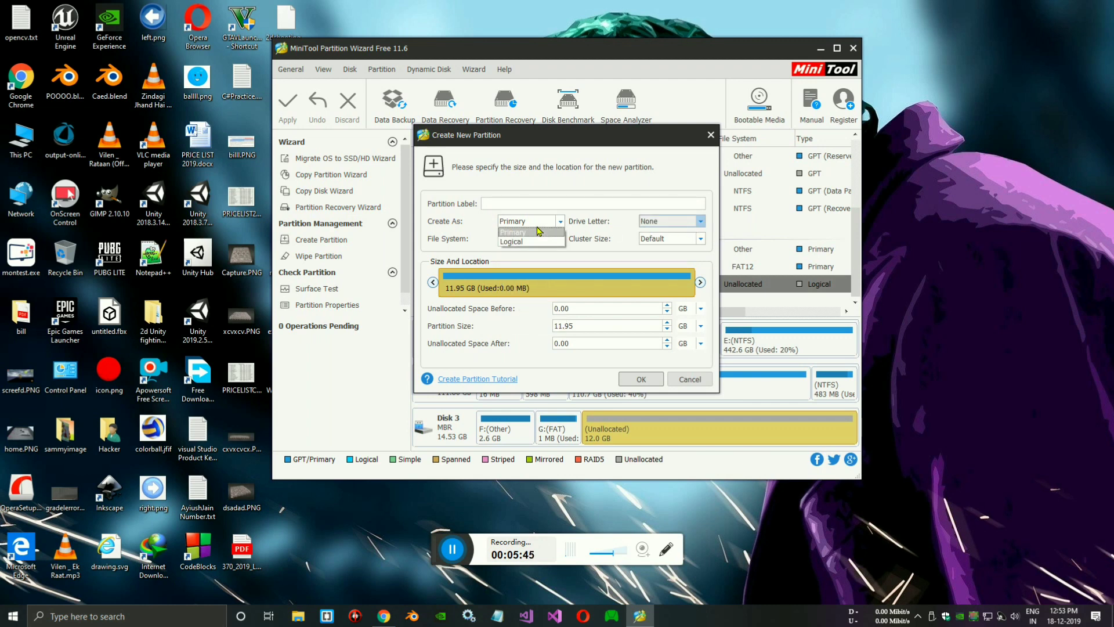
left_click(535, 224)
left_click(531, 224)
left_click(528, 232)
- Change the partition label to persistence and verify Ext4 stays selected
left_click(534, 207)
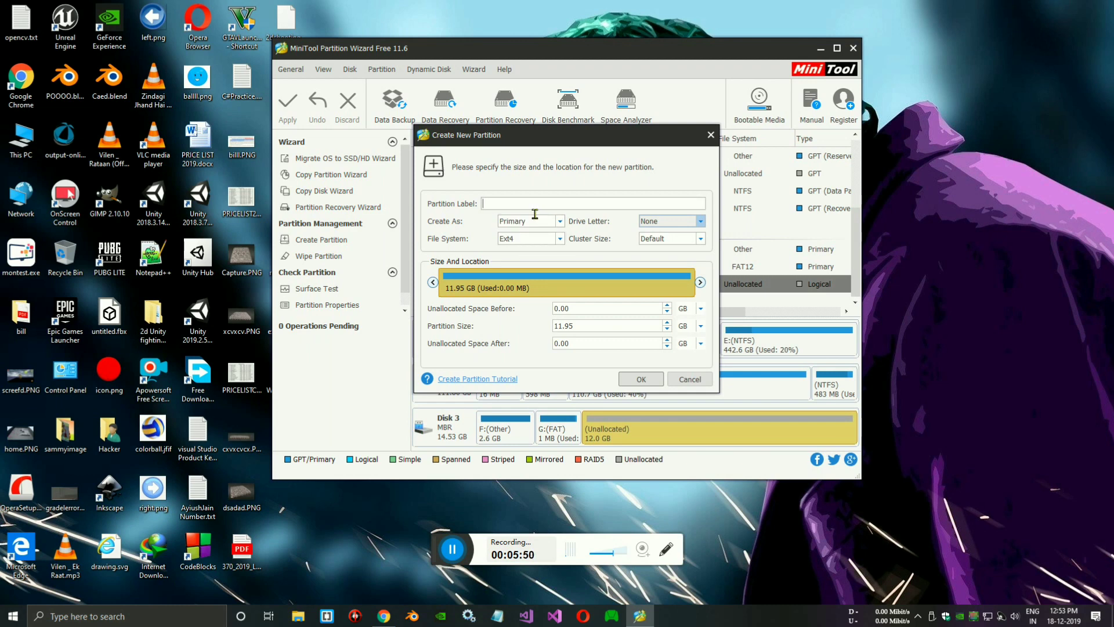
type("persistence")
double_click(485, 204)
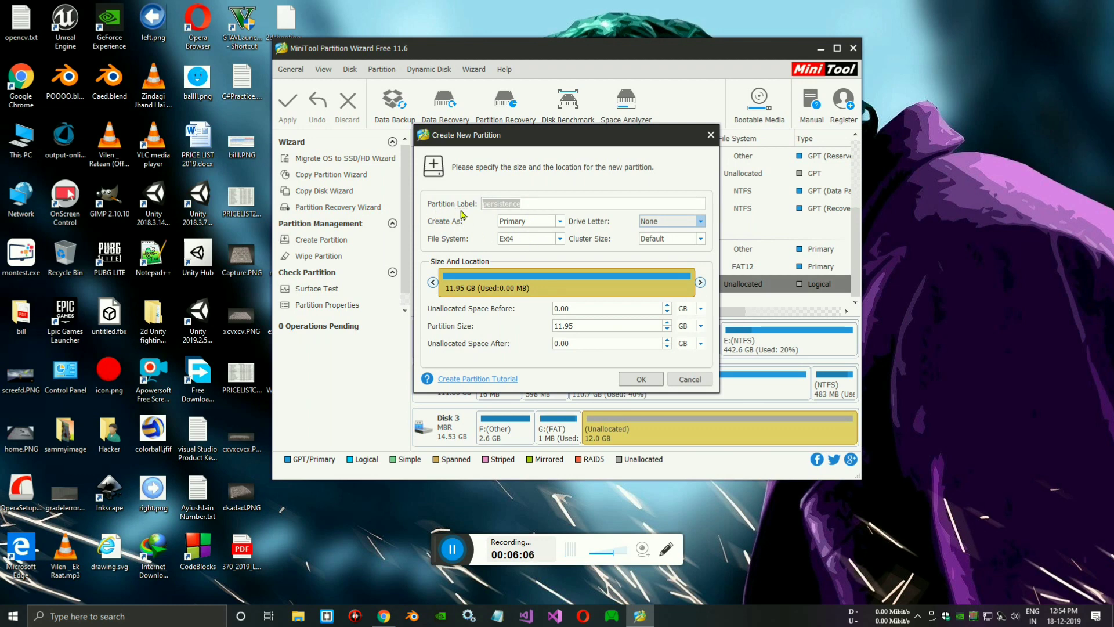
left_click(608, 326)
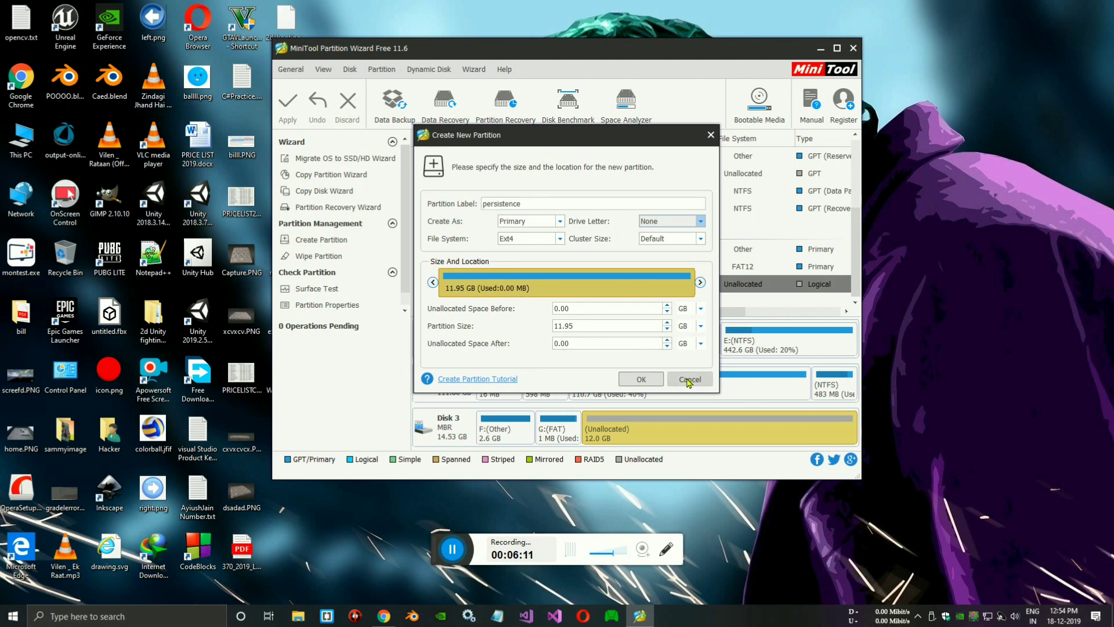
left_click(516, 239)
left_click(515, 239)
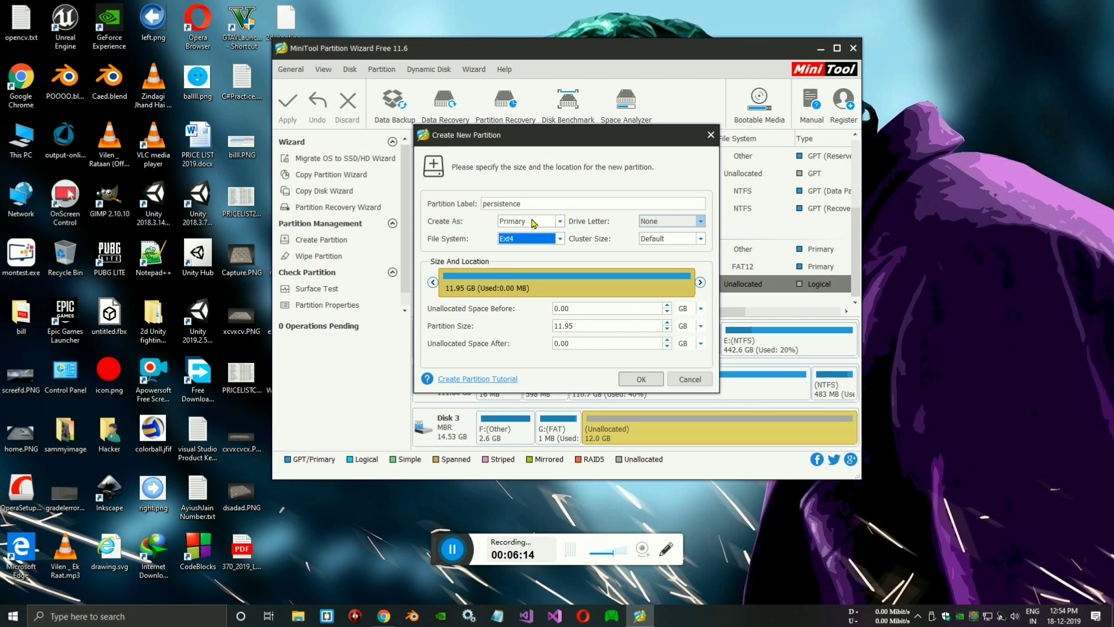
left_click(534, 240)
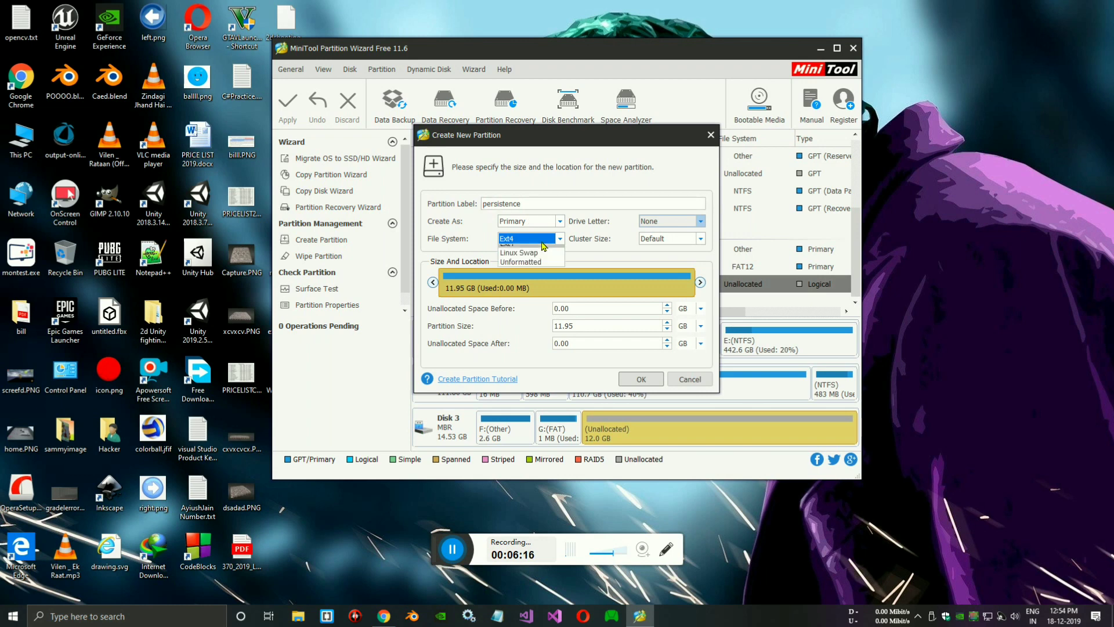
left_click(525, 314)
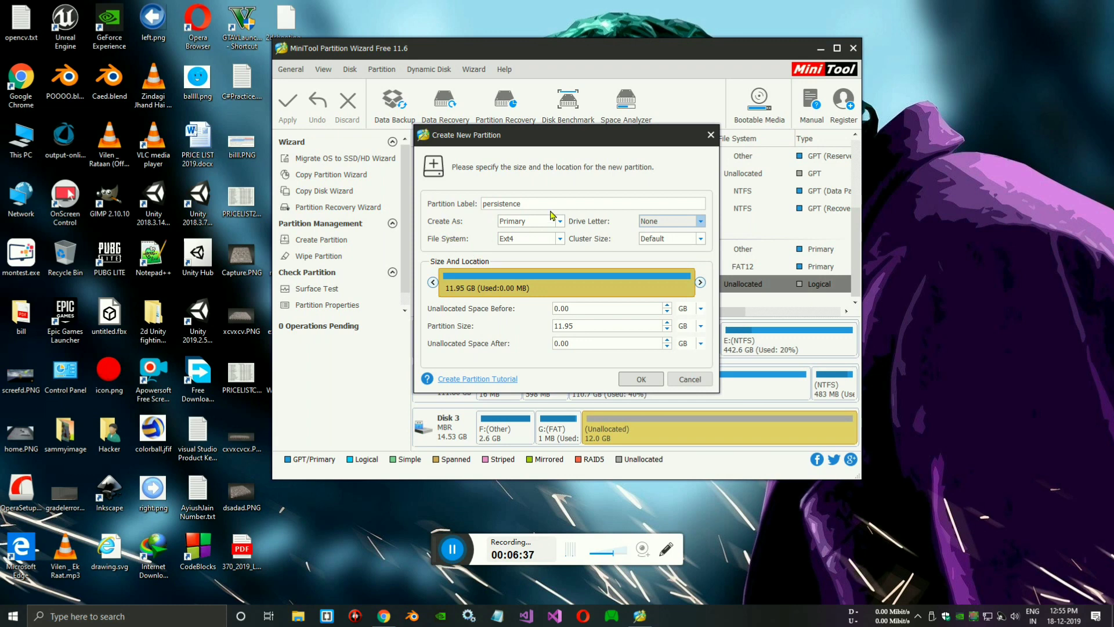
- Confirm the persistence Ext4 partition and apply it, accepting the prompt and success message
left_click(641, 379)
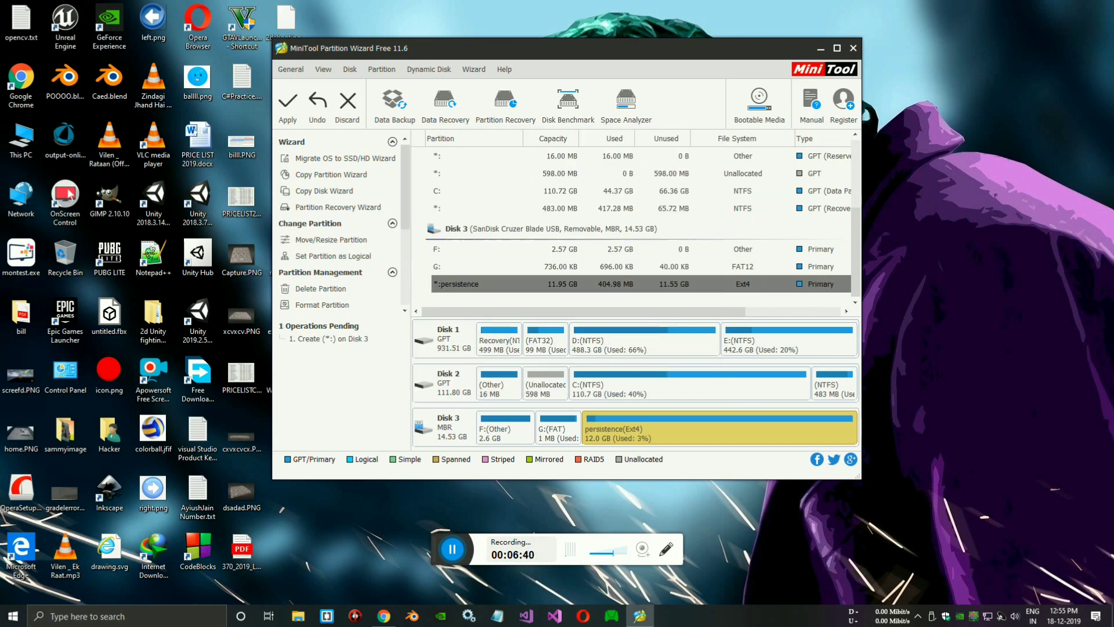
left_click(288, 119)
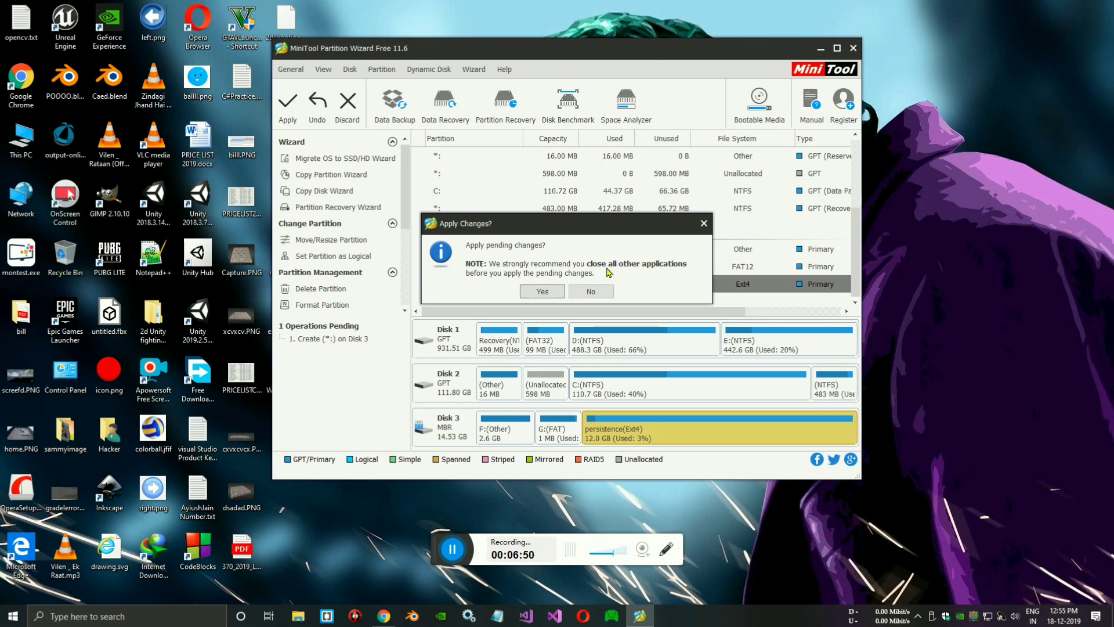
left_click(541, 291)
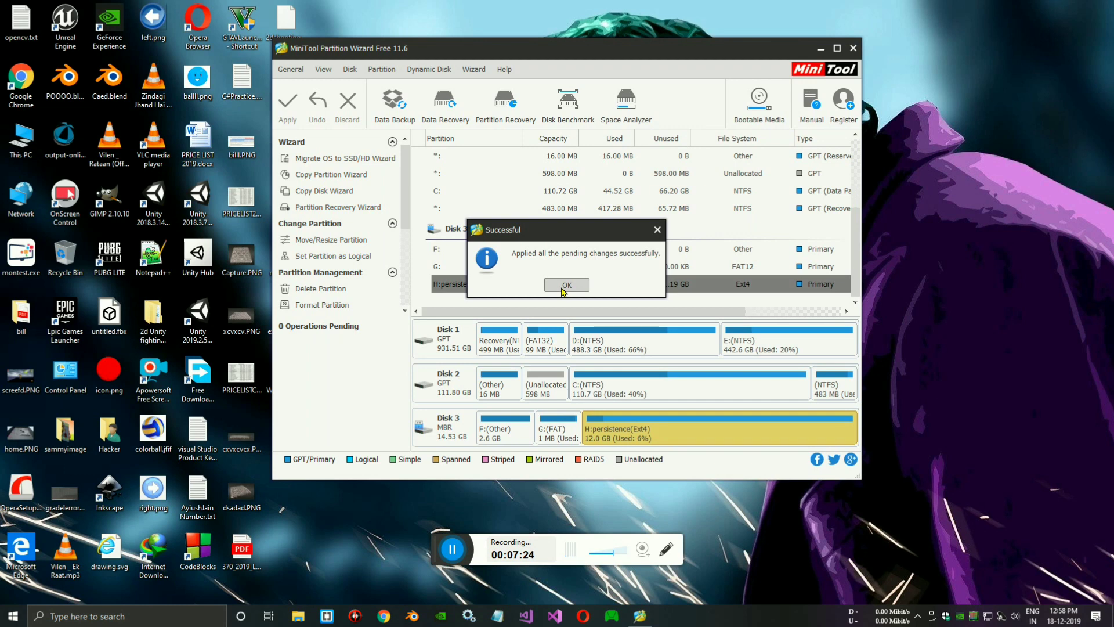
left_click(563, 287)
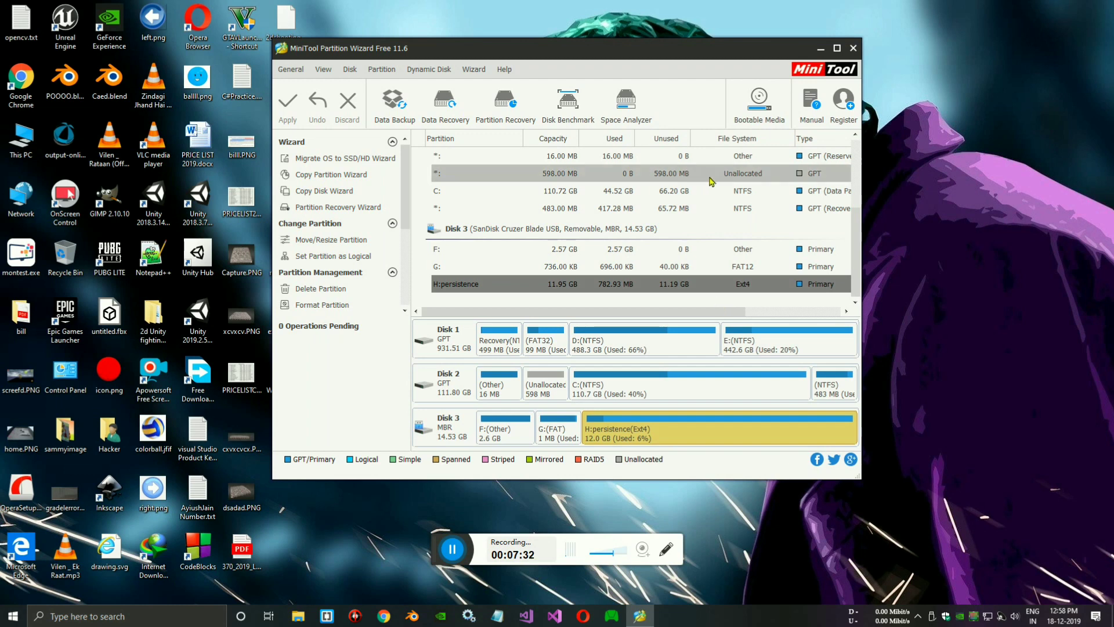
- Close Partition Wizard and restart Windows so it boots from the USB stick
left_click(853, 48)
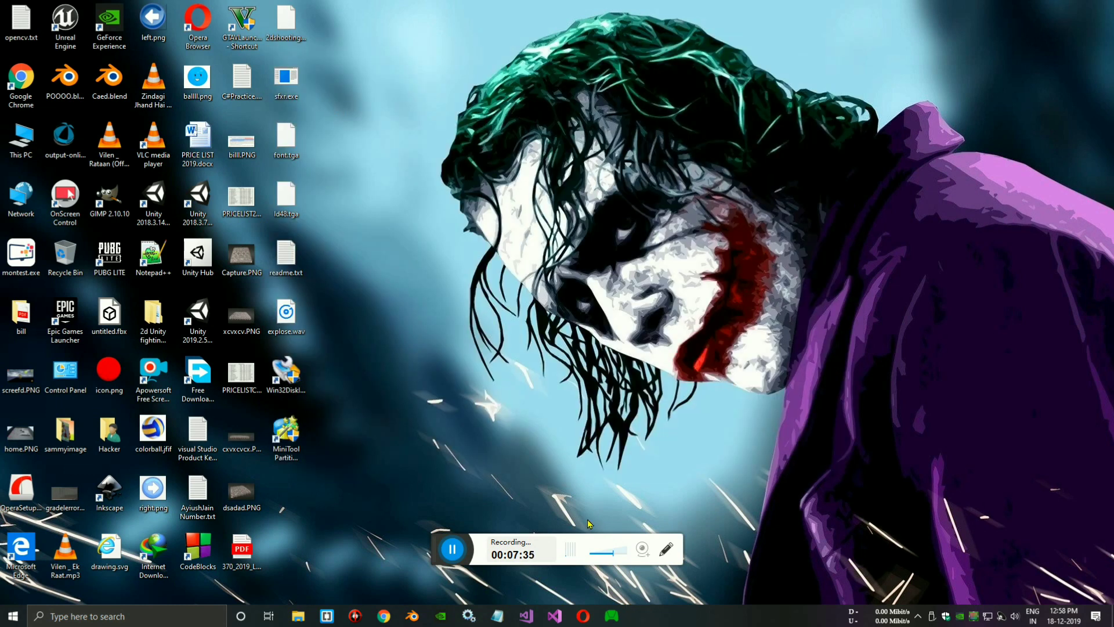
left_click(13, 615)
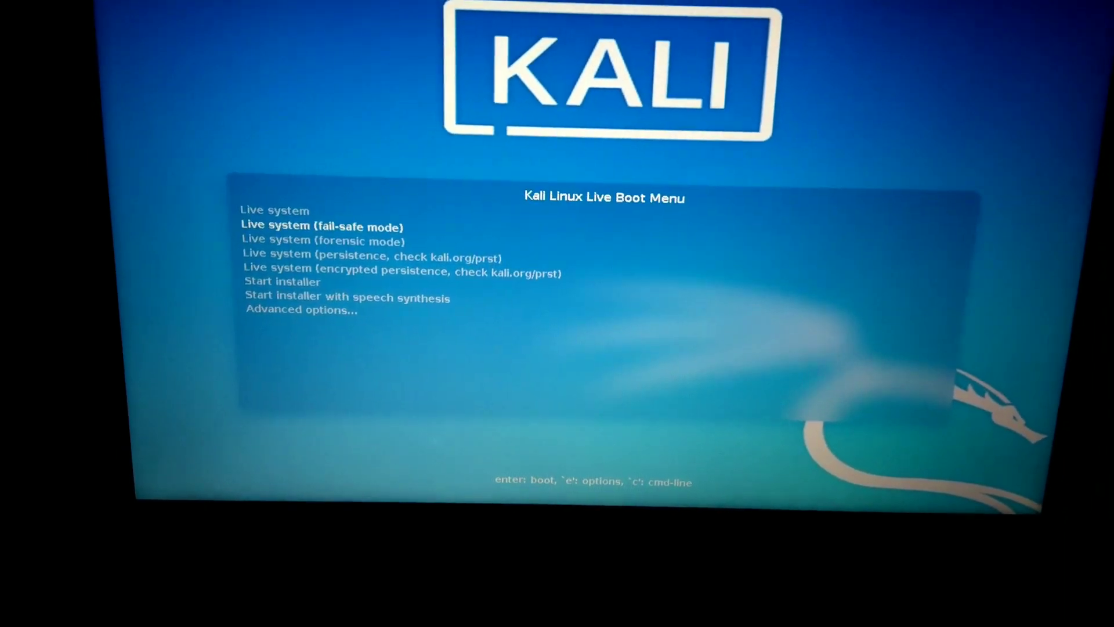
- Select the 'Live system (persistence, check kali.org/prst)' boot entry and start it
key("Down")
key("Down")
key("Down")
key("Down")
key("Up")
key("Up")
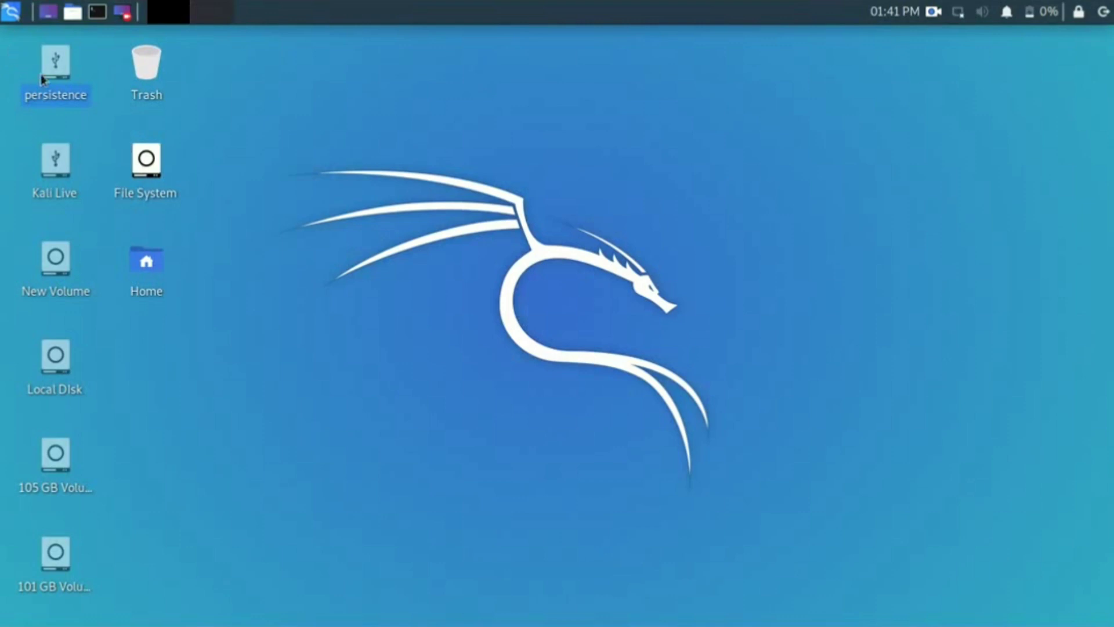
- Run fdisk -l in a terminal and select /dev/sdb3, the USB's 12G Linux partition
left_click(109, 13)
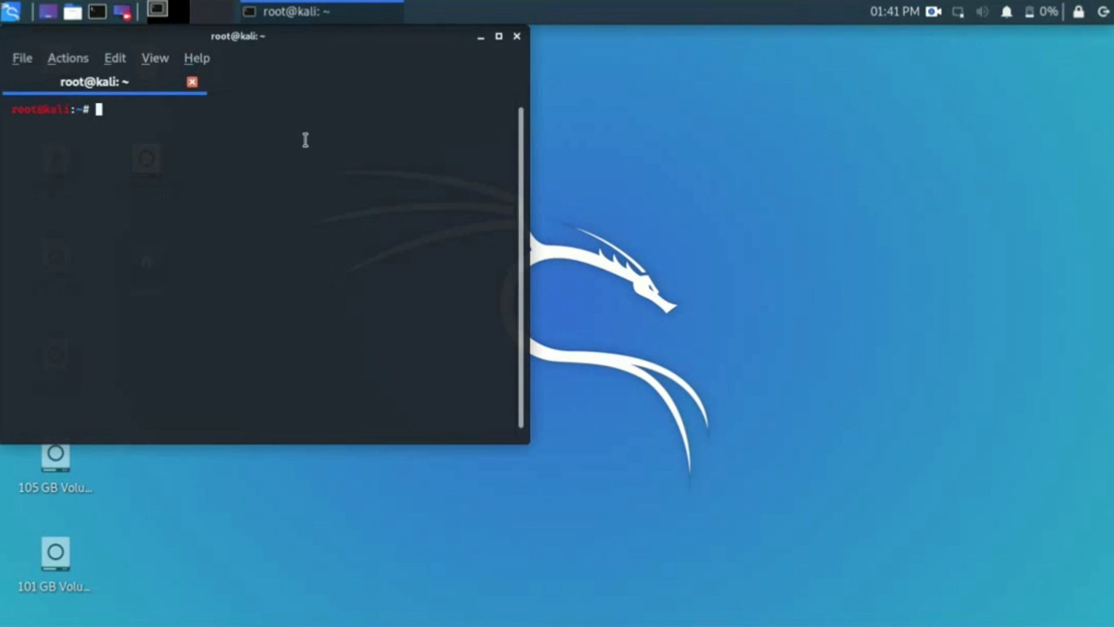
type("fdisk -l")
key("Return")
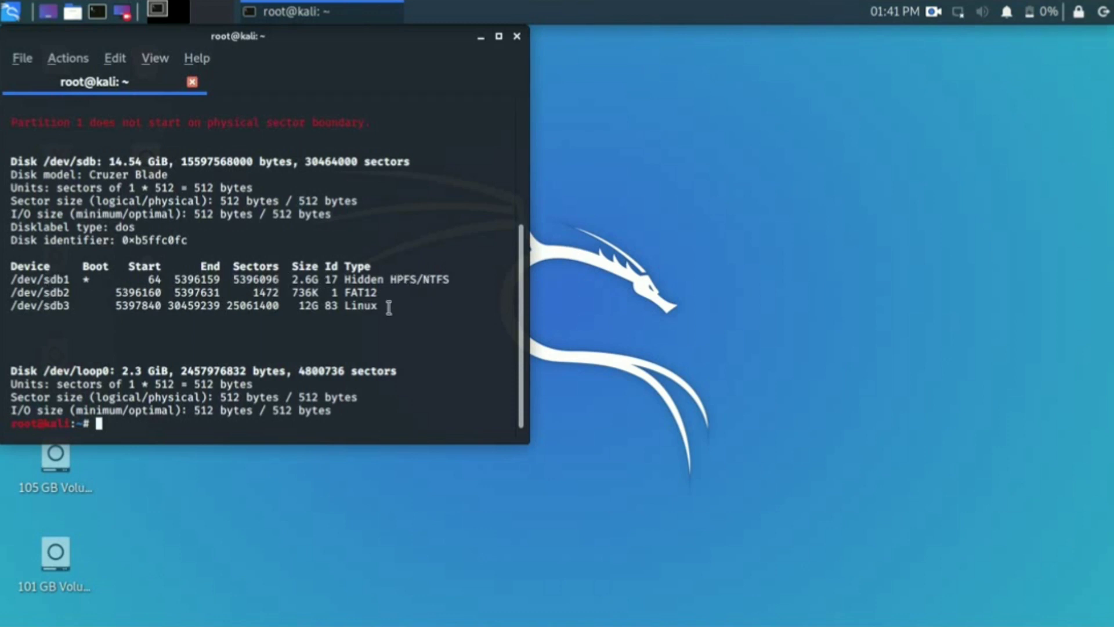
left_click_drag(380, 308, 3, 311)
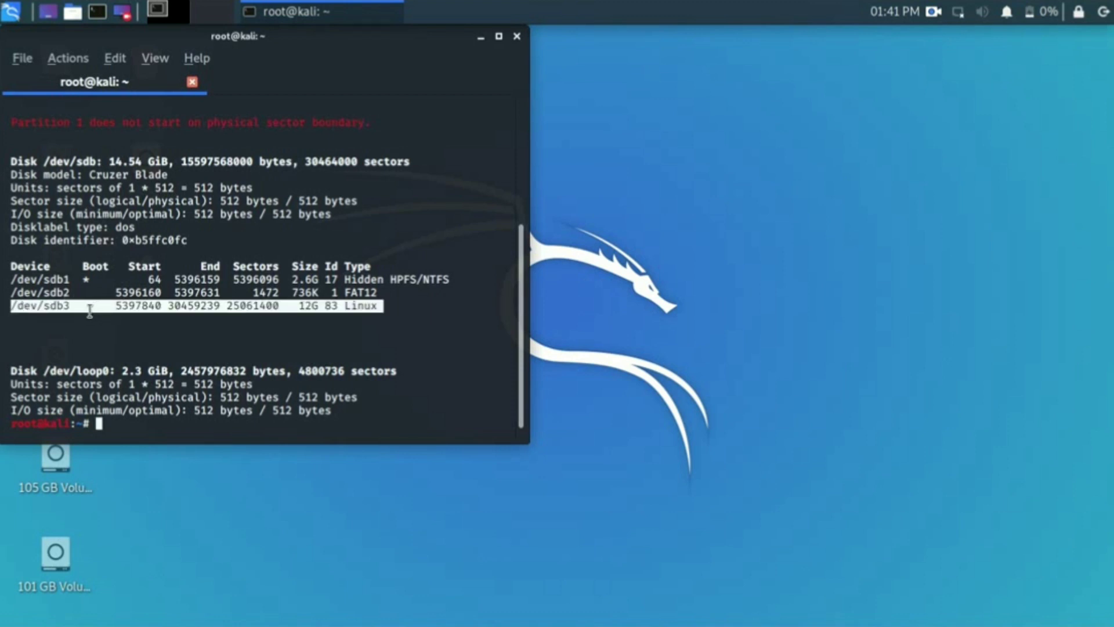
left_click(45, 309)
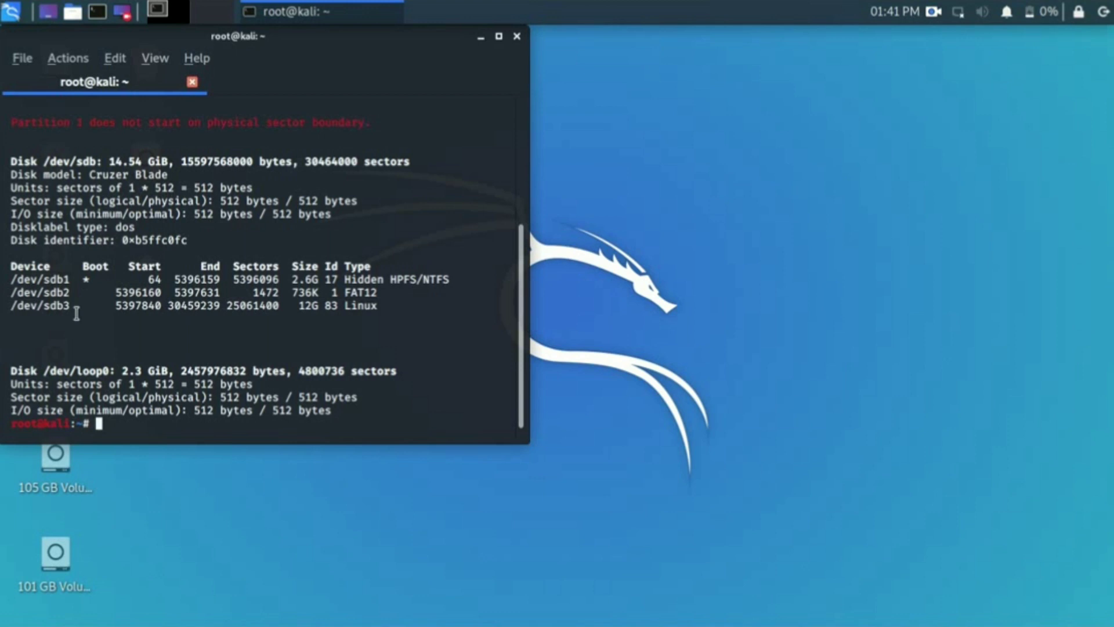
left_click_drag(75, 307, 10, 308)
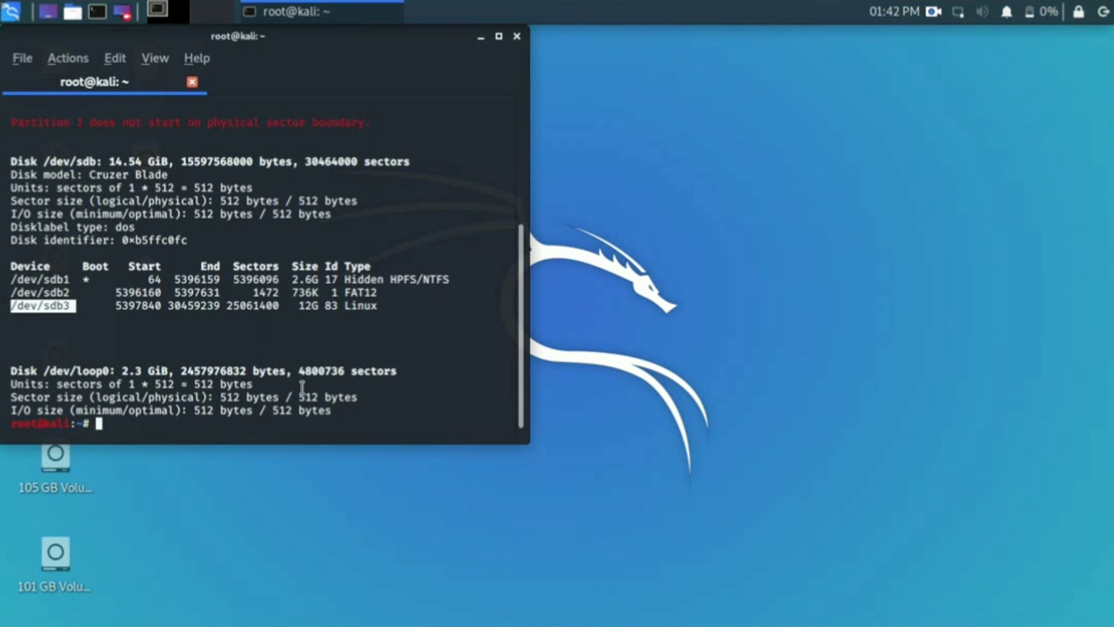
- Run mkfs.ext4 -L persistence /dev/sdb3 with the pasted device name, confirming with y
type("mkfs.ext4 -L p")
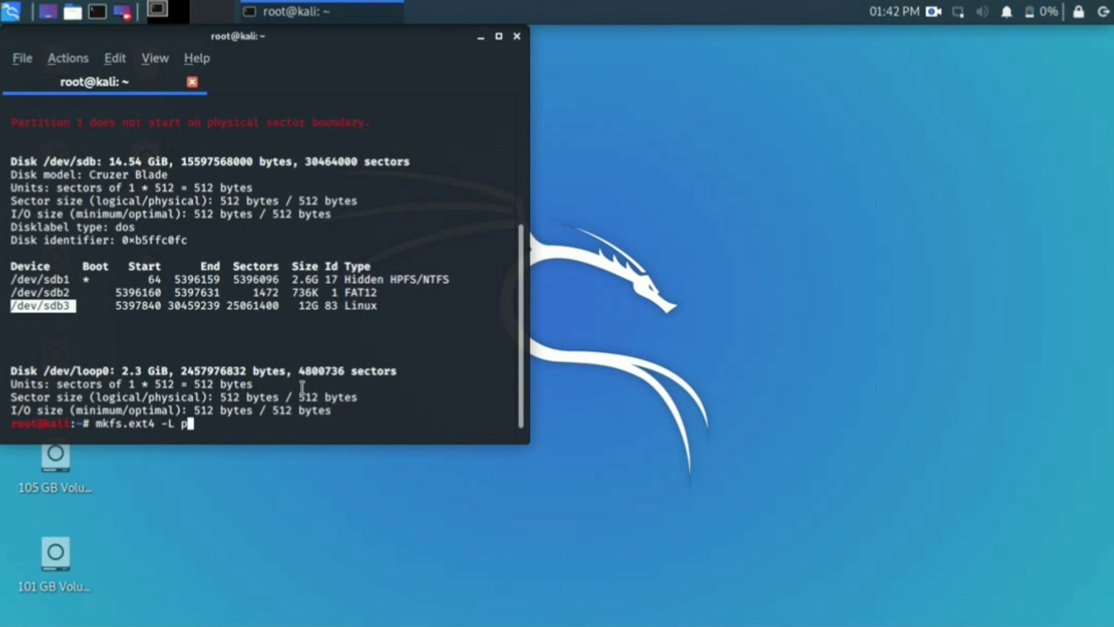
type("ersistence")
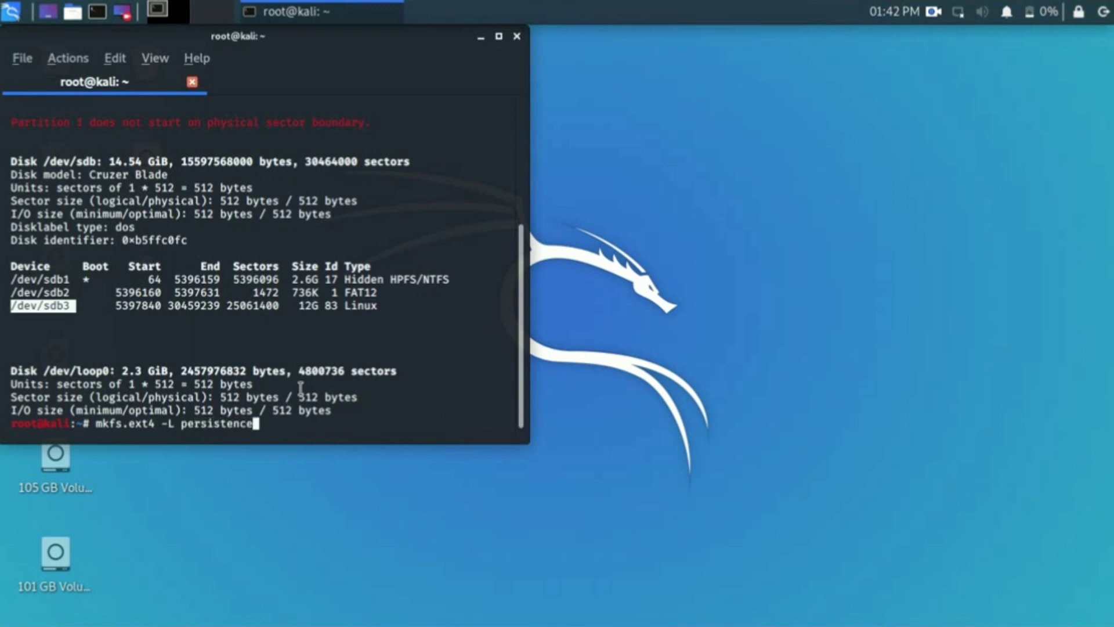
type(" /")
right_click(65, 306)
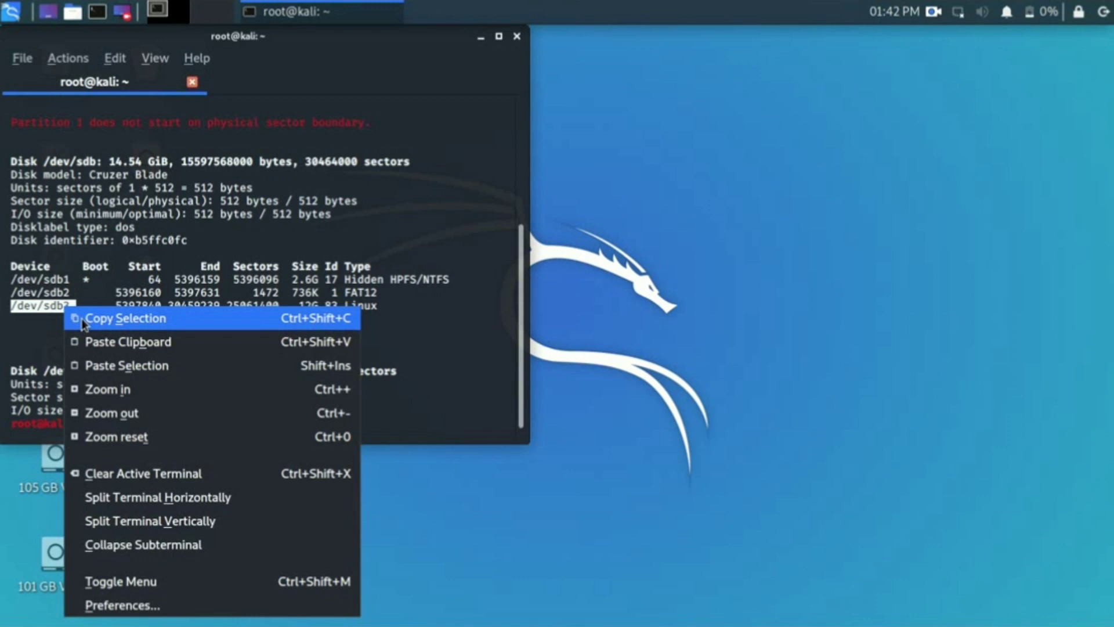
left_click(82, 319)
right_click(282, 431)
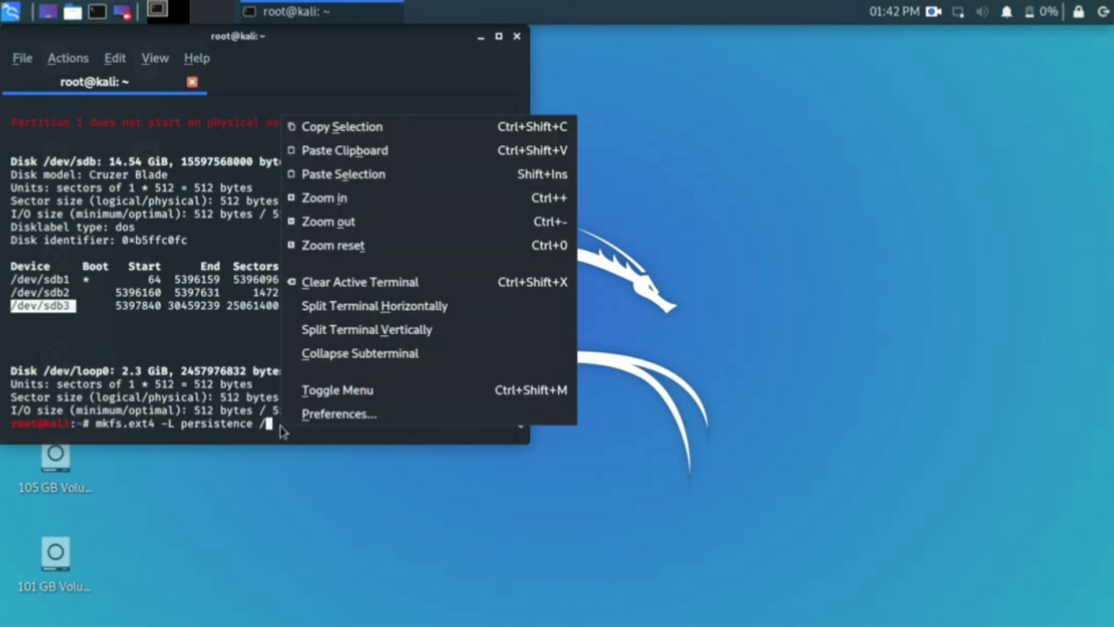
left_click(360, 153)
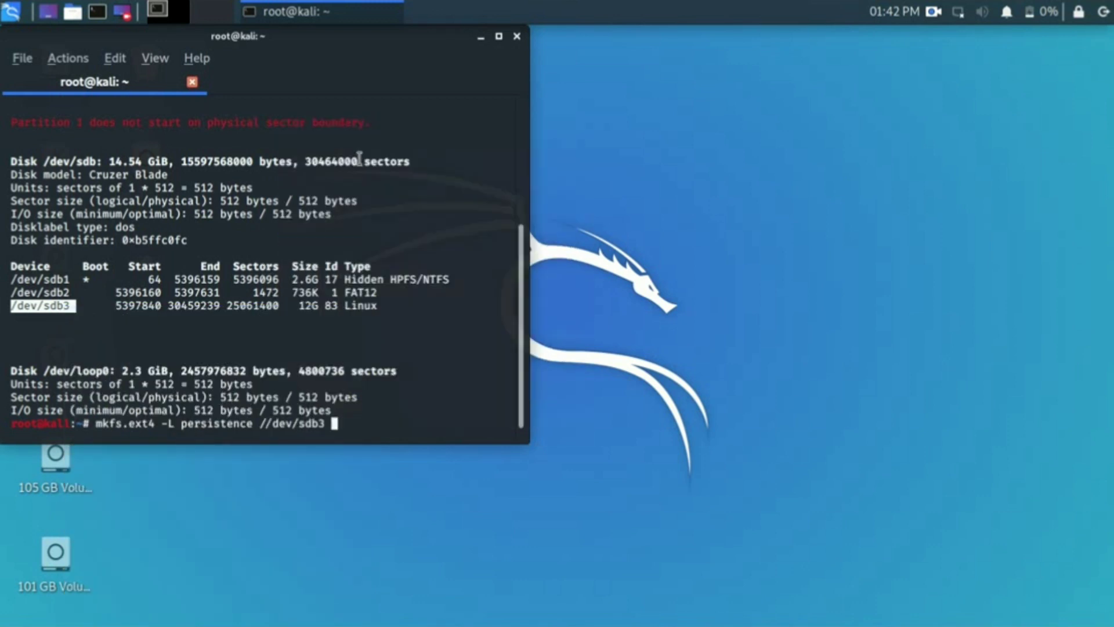
key("Left")
key("Left")
key("Left")
key("Left")
key("Left")
key("Left")
key("Left")
key("Left")
key("Left")
key("Left")
key("BackSpace")
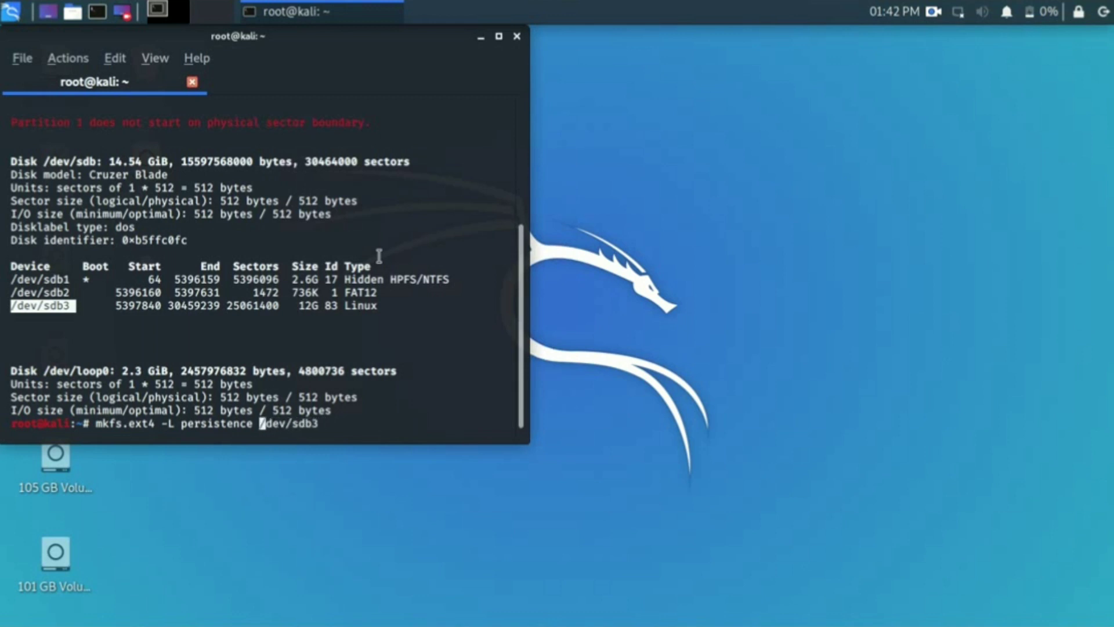
key("Right")
key("Right")
key("Right")
key("Right")
key("Right")
key("Right")
key("Right")
key("Right")
key("Return")
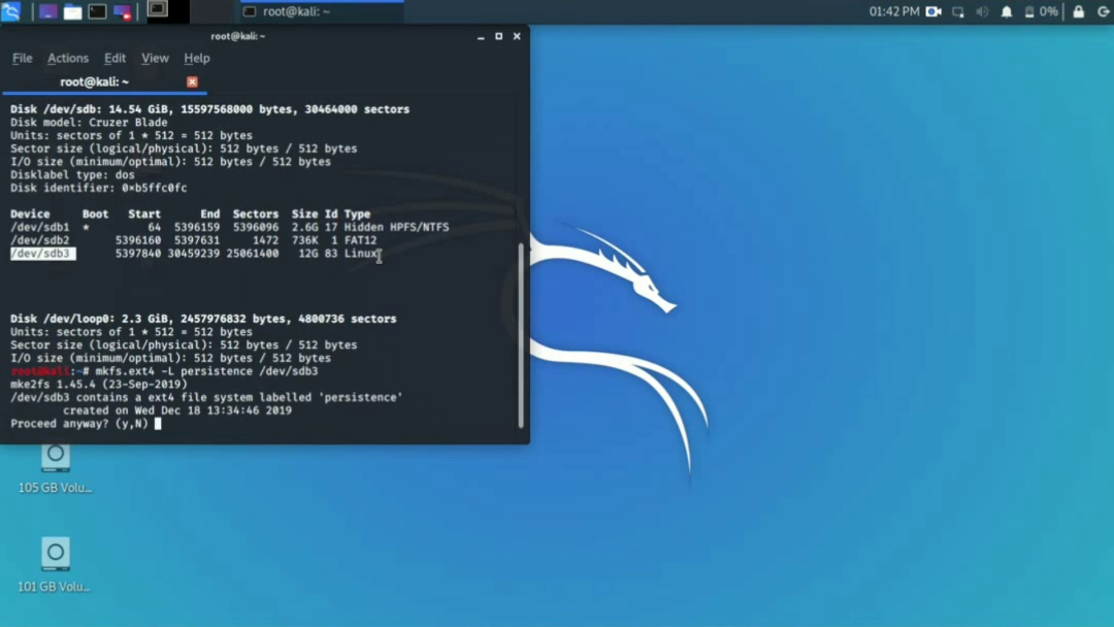
type("y")
key("Return")
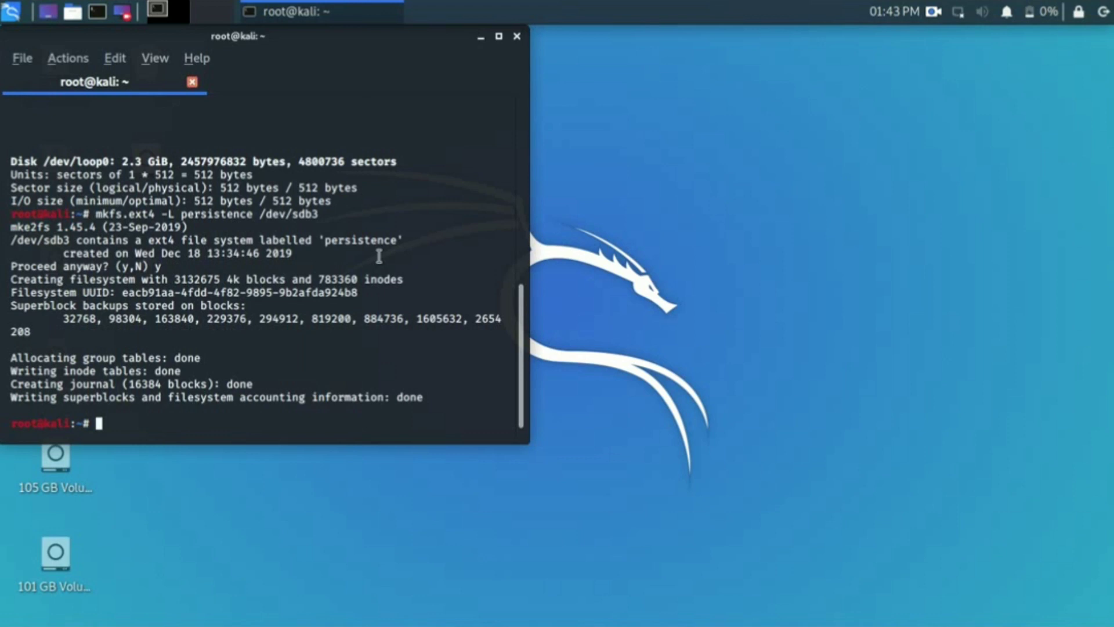
- Run e2label /dev/sdb3 persistence, then mkdir -p /mnt/irondrive
type("e2label /dev/")
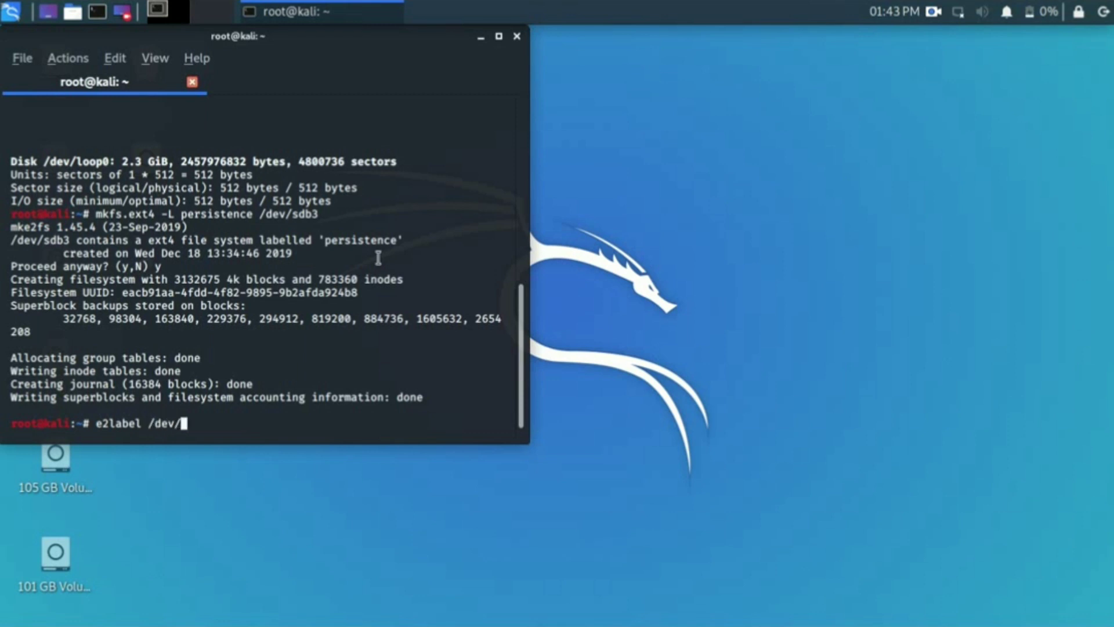
type("sdb3 persistence")
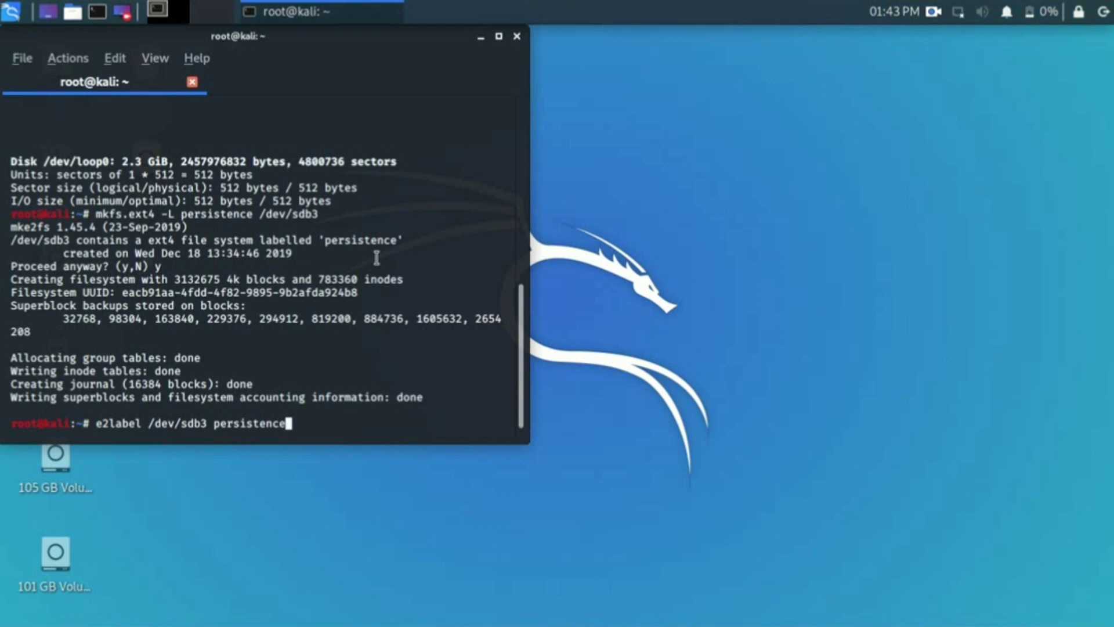
key("Return")
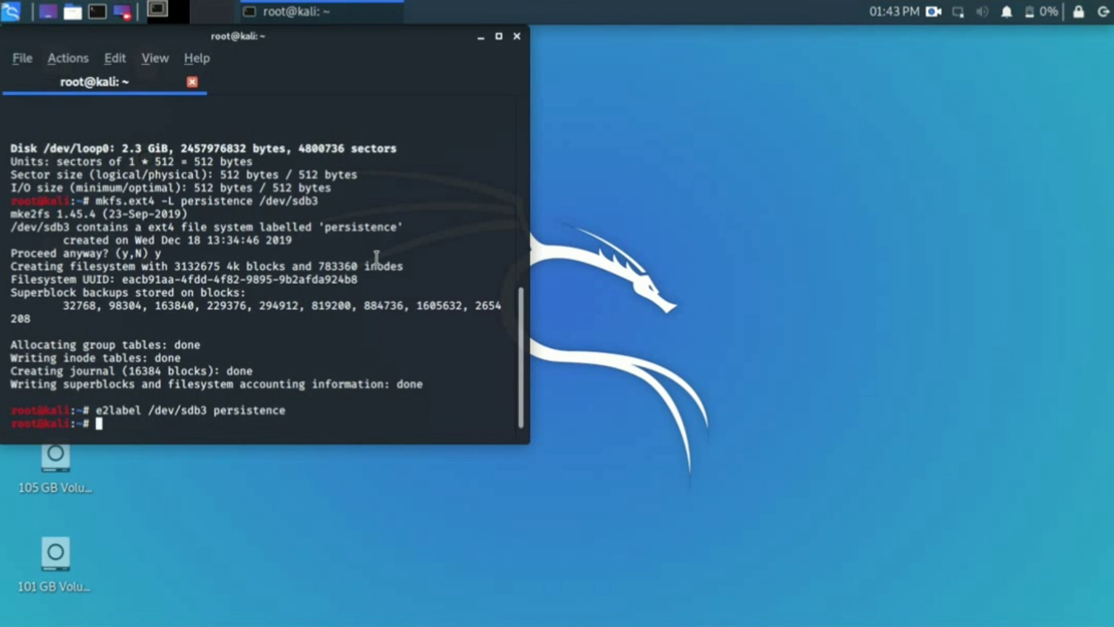
type("mkdir -p /mn")
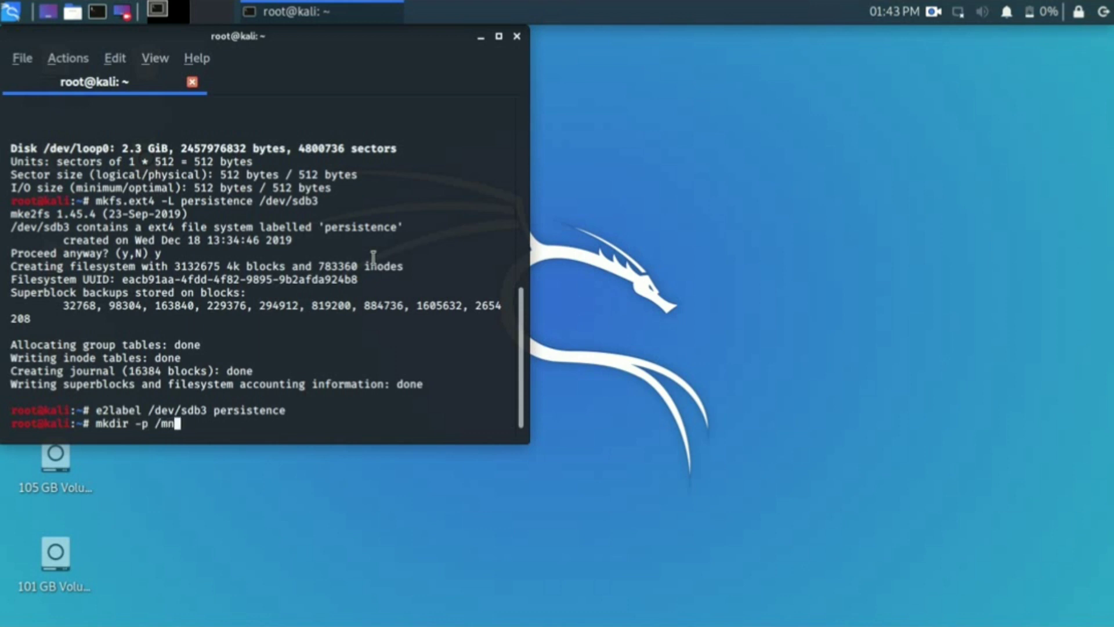
type("t/")
type("irondrive")
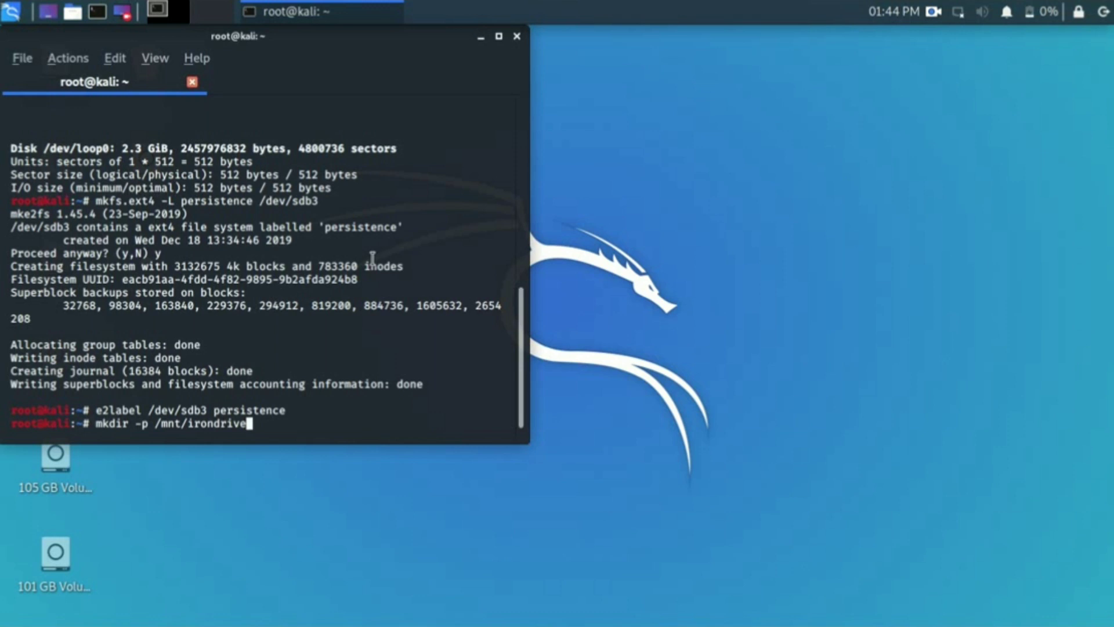
key("Return")
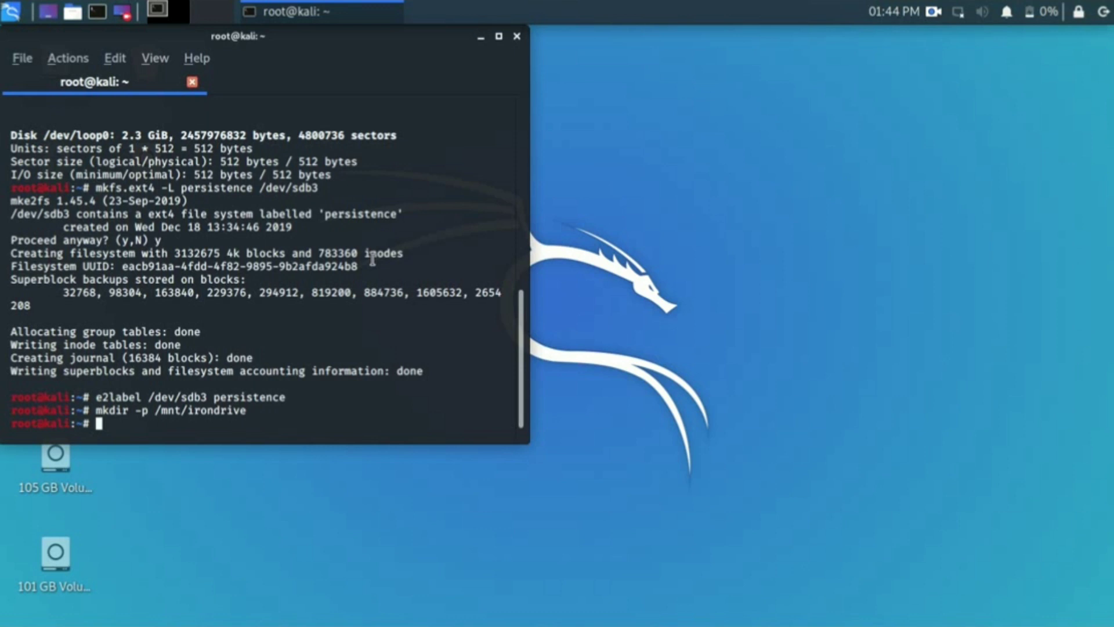
- Try mounting /dev/sbd3 at /mnt/irondrive, which fails because of the typo
type("mount /dev/sb")
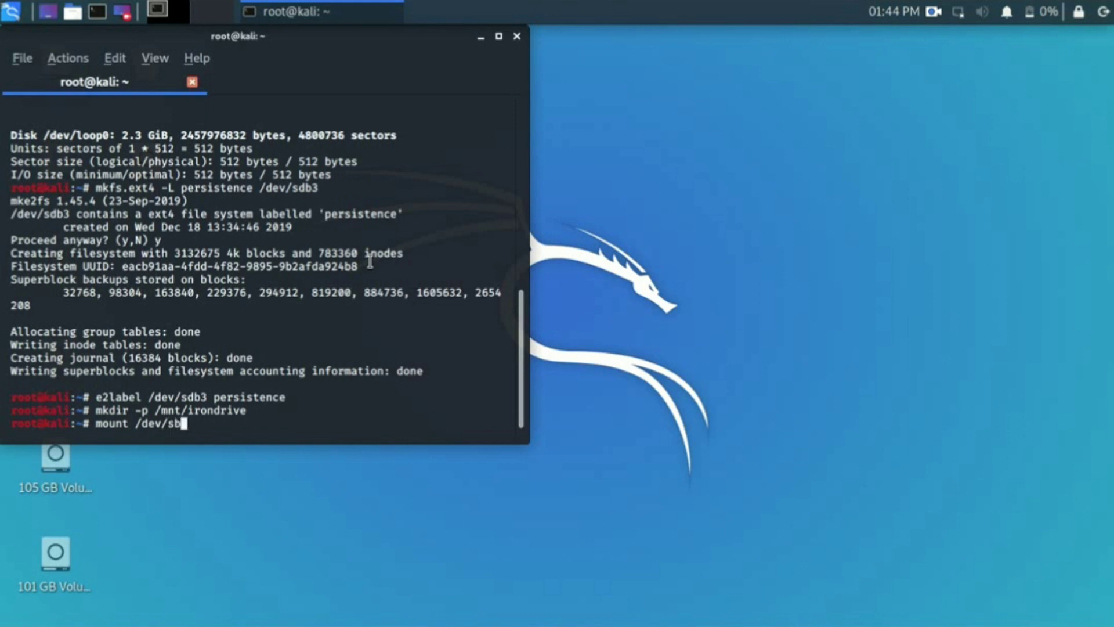
type("d3 /mnt/i")
type("rondr")
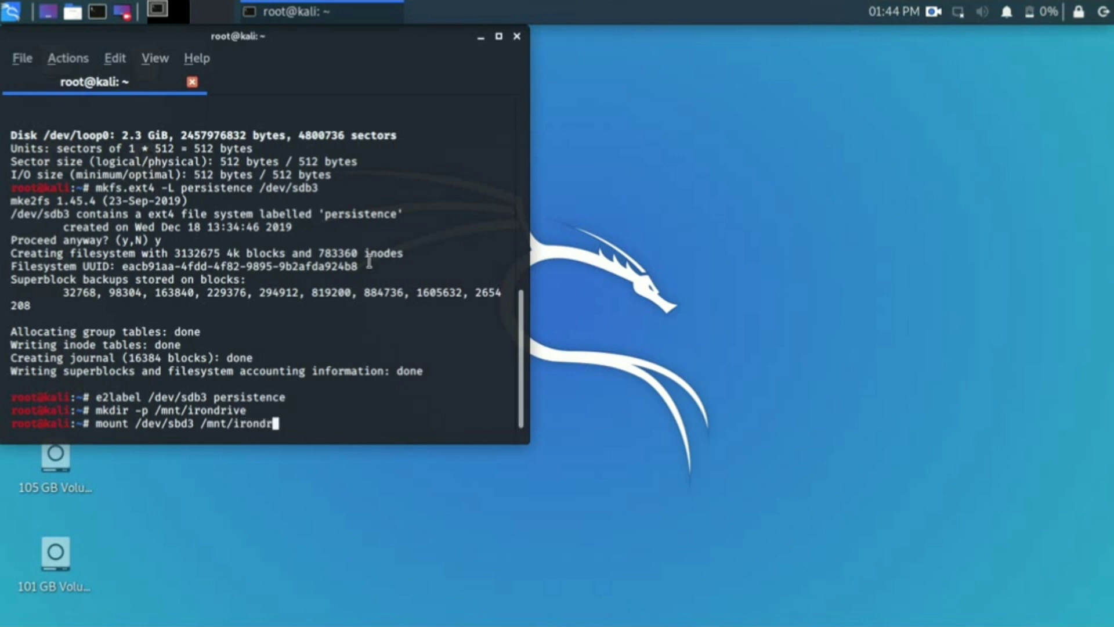
type("ive")
left_click_drag(253, 410, 196, 410)
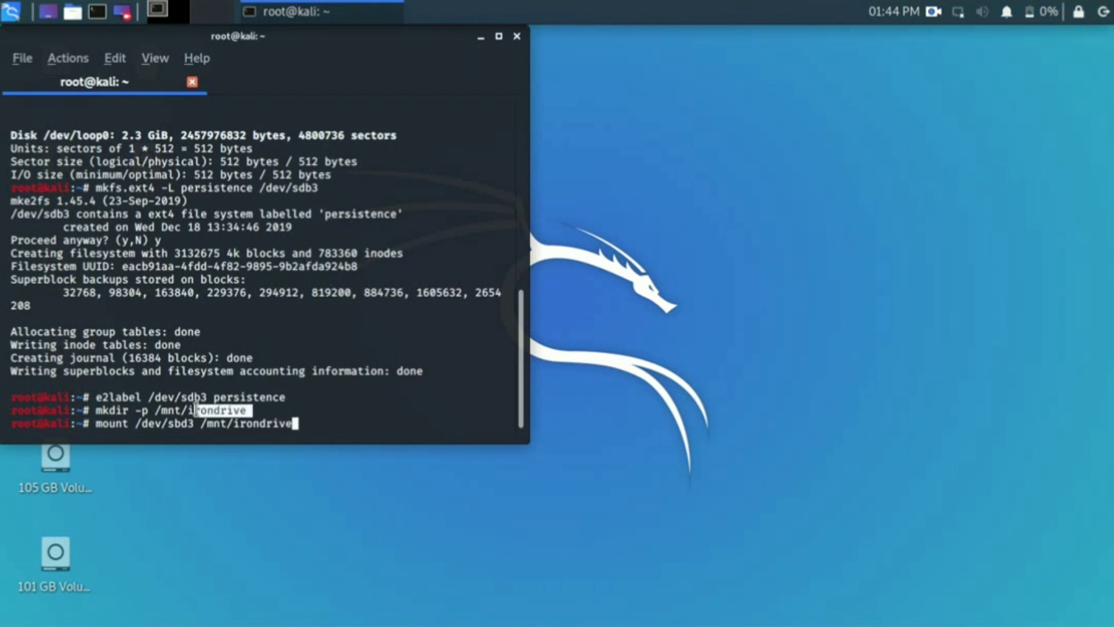
left_click(315, 421)
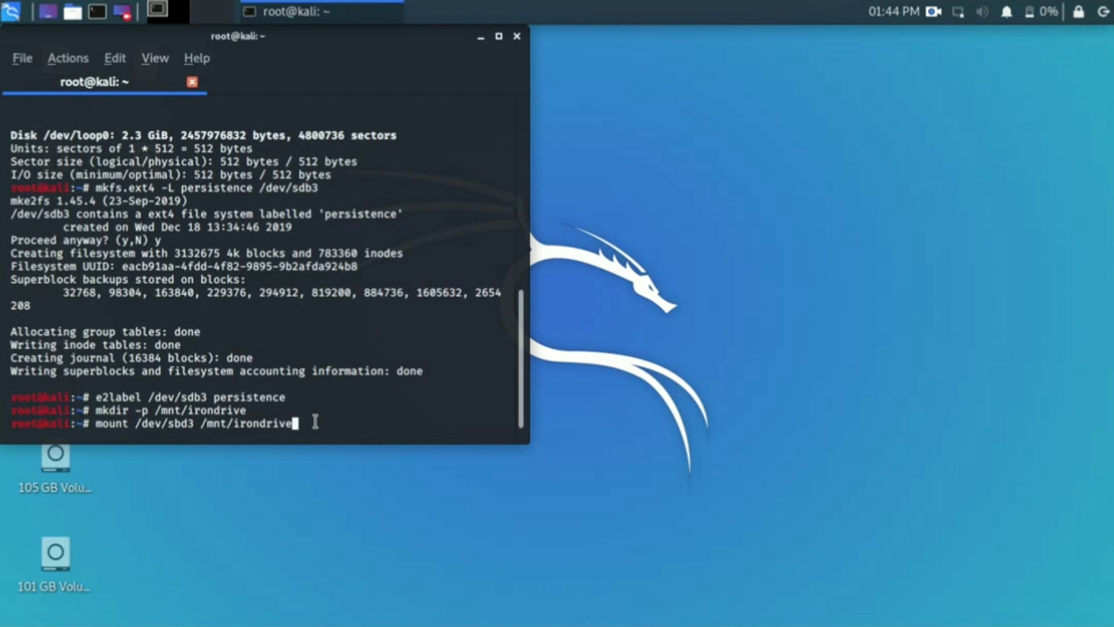
key("Return")
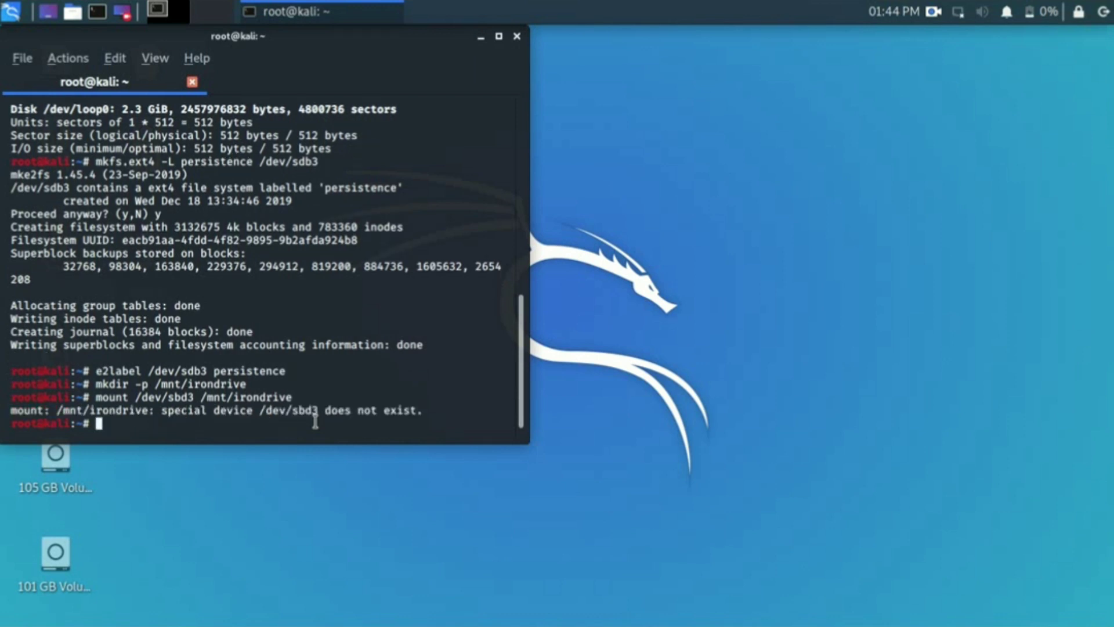
- Recall the mount command, correct sbd3 to sdb3, and run it successfully
key("Up")
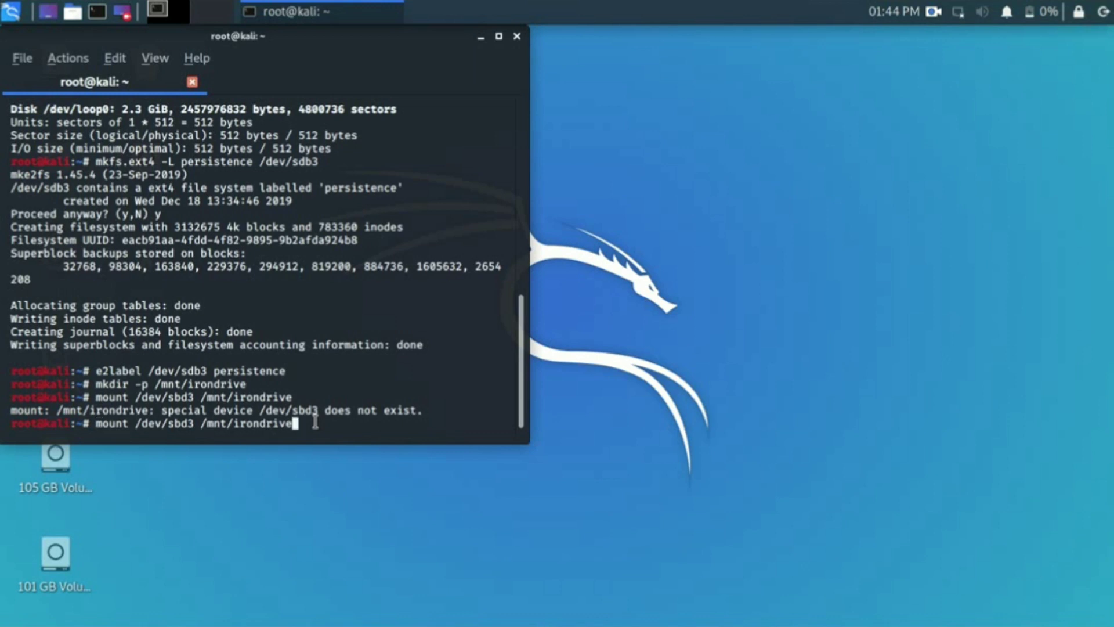
key("Left")
key("Left")
key("Left")
key("Left")
key("Left")
key("Left")
key("Left")
key("Left")
key("Left")
key("Left")
key("Right")
key("Right")
key("Right")
key("Right")
key("Right")
key("Right")
key("Right")
key("Left")
key("Left")
key("Left")
key("Left")
key("Left")
key("Left")
key("Left")
key("Left")
key("Left")
key("Left")
key("Left")
key("Left")
key("Left")
key("BackSpace")
type("b")
key("Right")
key("Left")
key("Left")
key("BackSpace")
type("d")
key("Right")
key("Right")
key("Right")
key("Right")
key("Right")
key("Right")
key("Right")
key("Right")
key("Right")
key("Right")
key("Right")
key("Right")
key("Right")
key("Right")
key("Right")
key("Right")
key("Right")
key("Return")
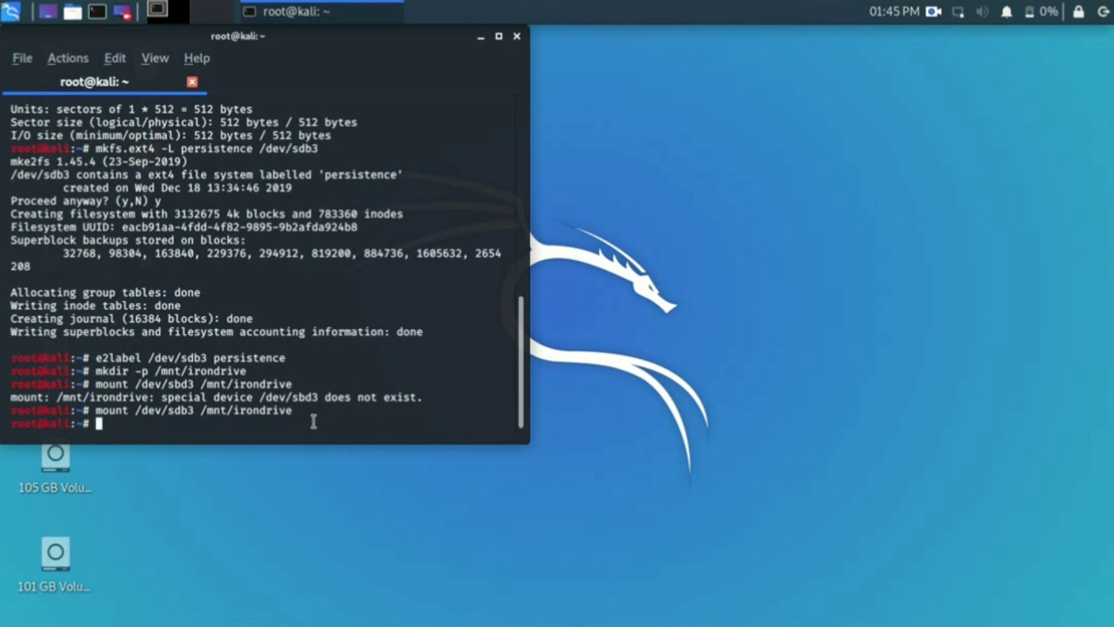
- Run echo "/ union" > /mnt/irondrive/persistence.conf, fixing typos while typing
type("echo \"/ union")
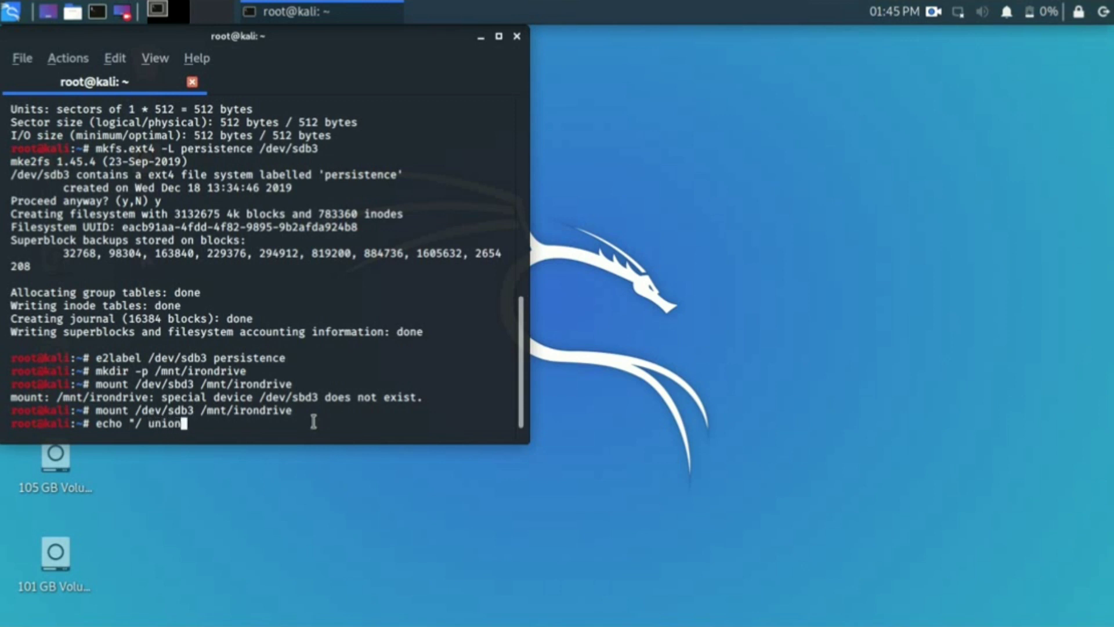
type("\" > /")
key("BackSpace")
type("mnt/it")
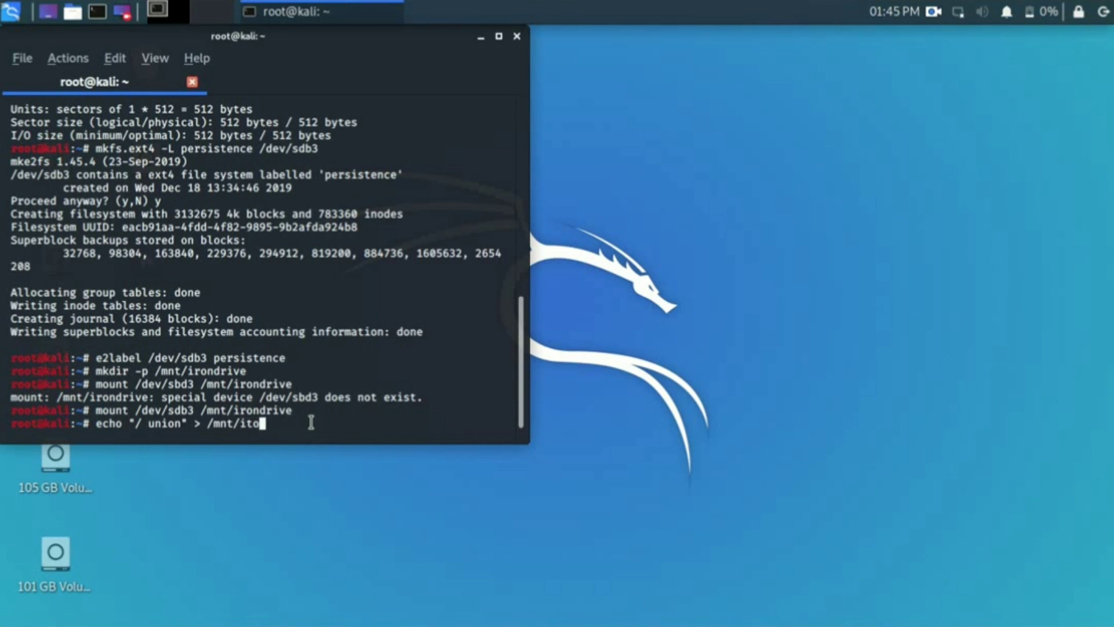
key("BackSpace")
type("rondrive")
type("/persistence")
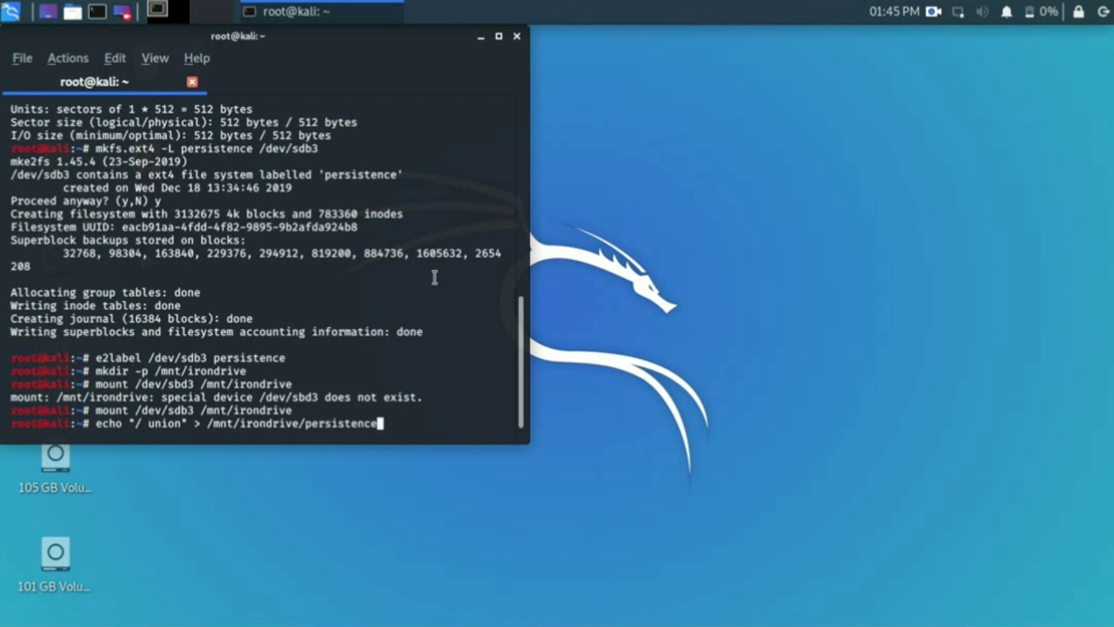
type(".cof")
key("BackSpace")
key("BackSpace")
type("onf")
key("Return")
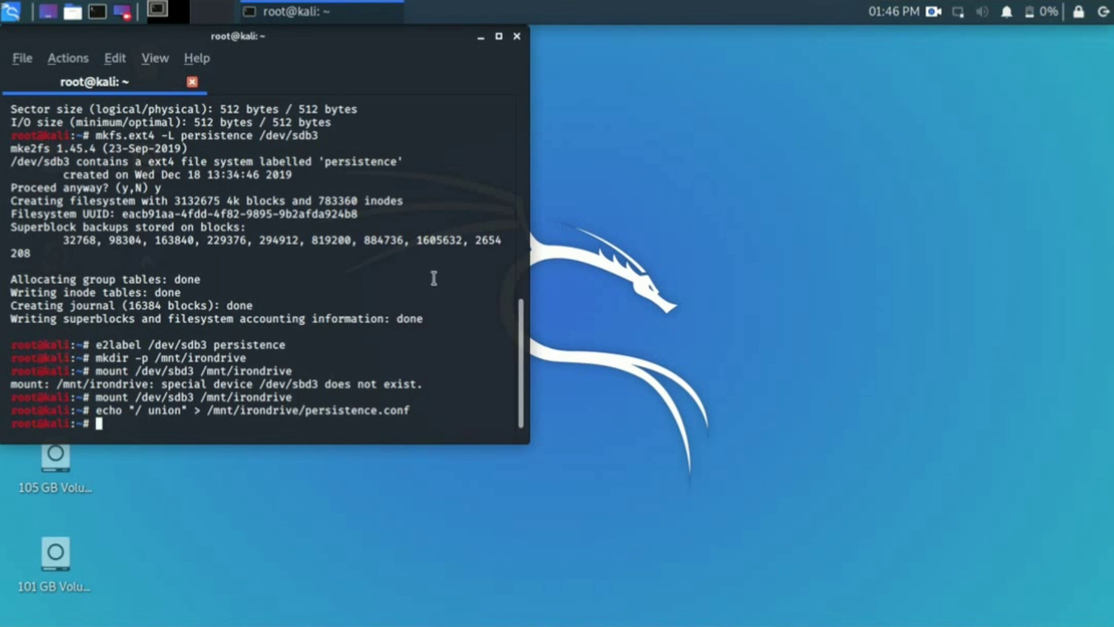
- Run umount /dev/sdb3 and enter the reboot command at the prompt
type("umount /dev")
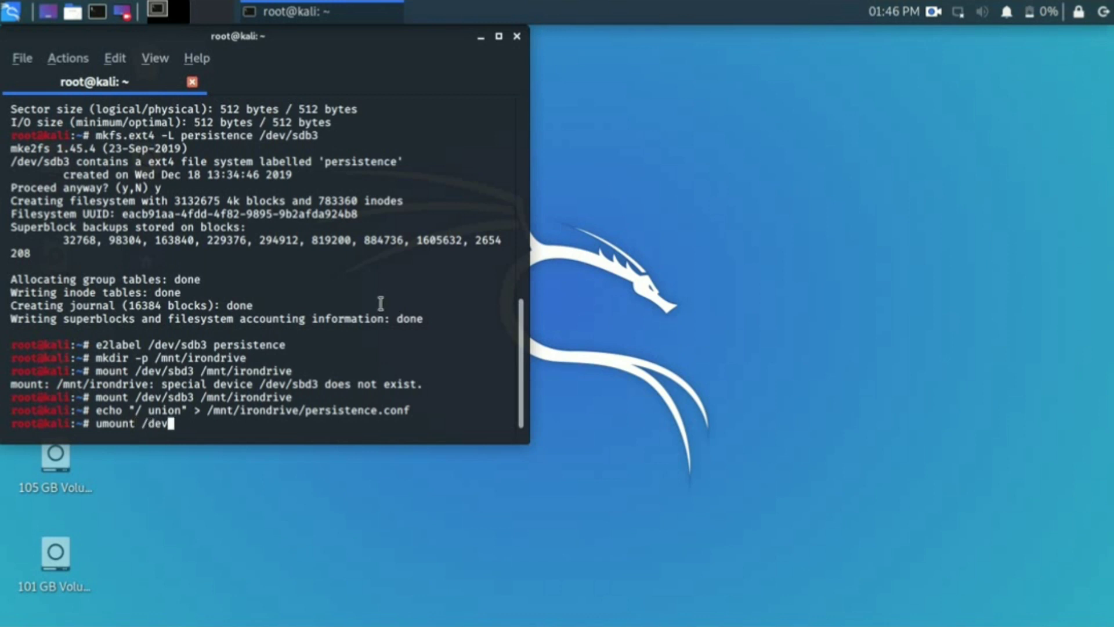
type("/sdb3")
key("Return")
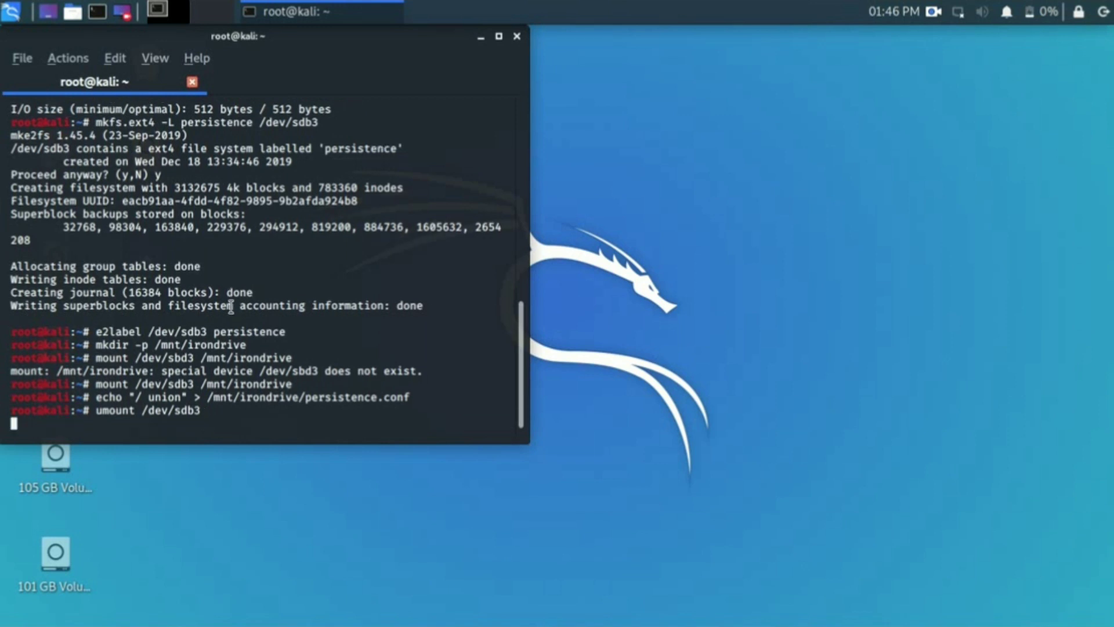
type("reb")
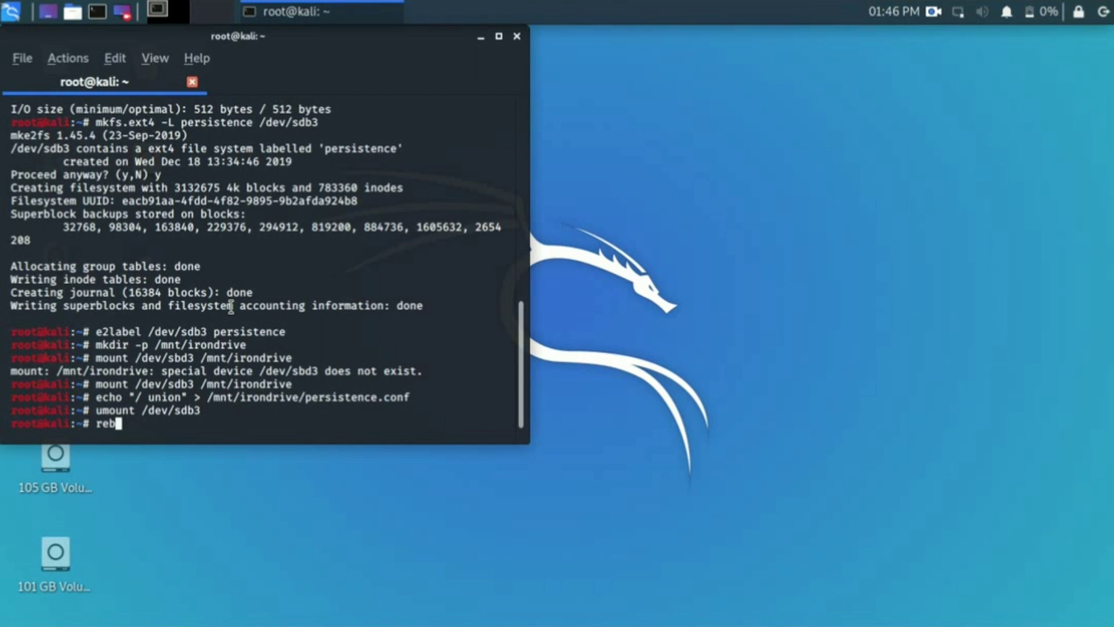
type("oot")
left_click(935, 14)
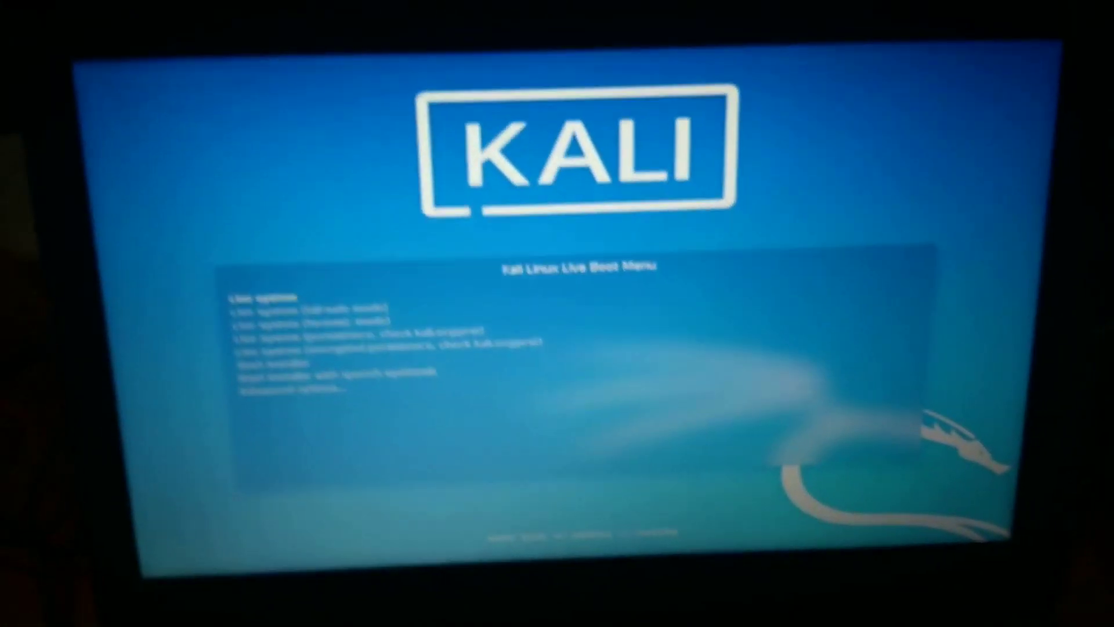
- Choose the 'Live system (persistence, check kali.org/prst)' entry to boot Kali again
key("Down")
key("Down")
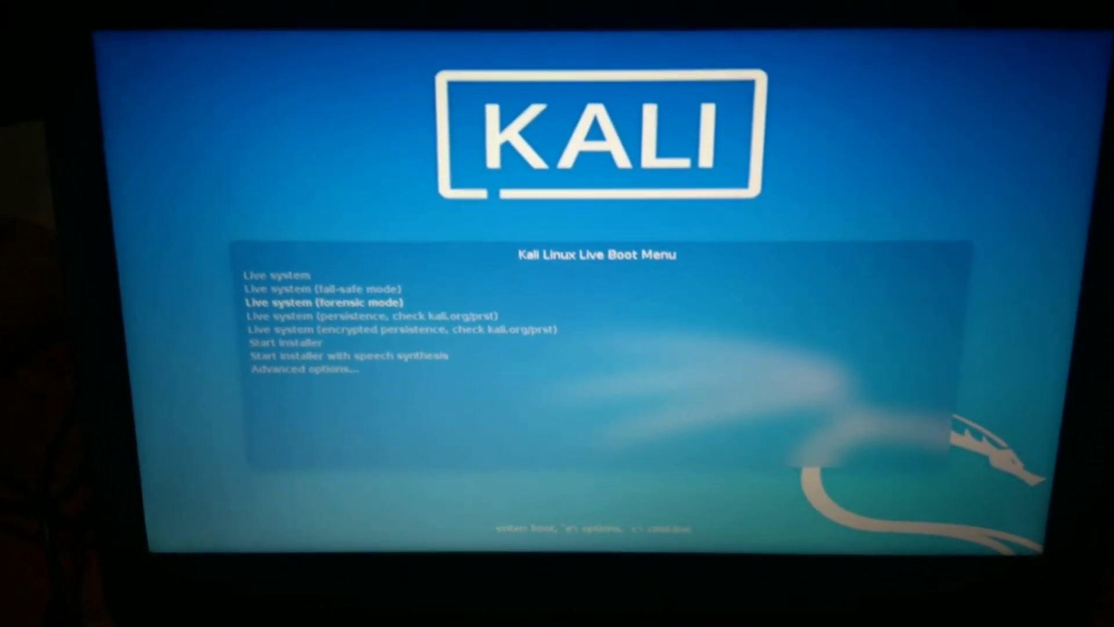
key("Down")
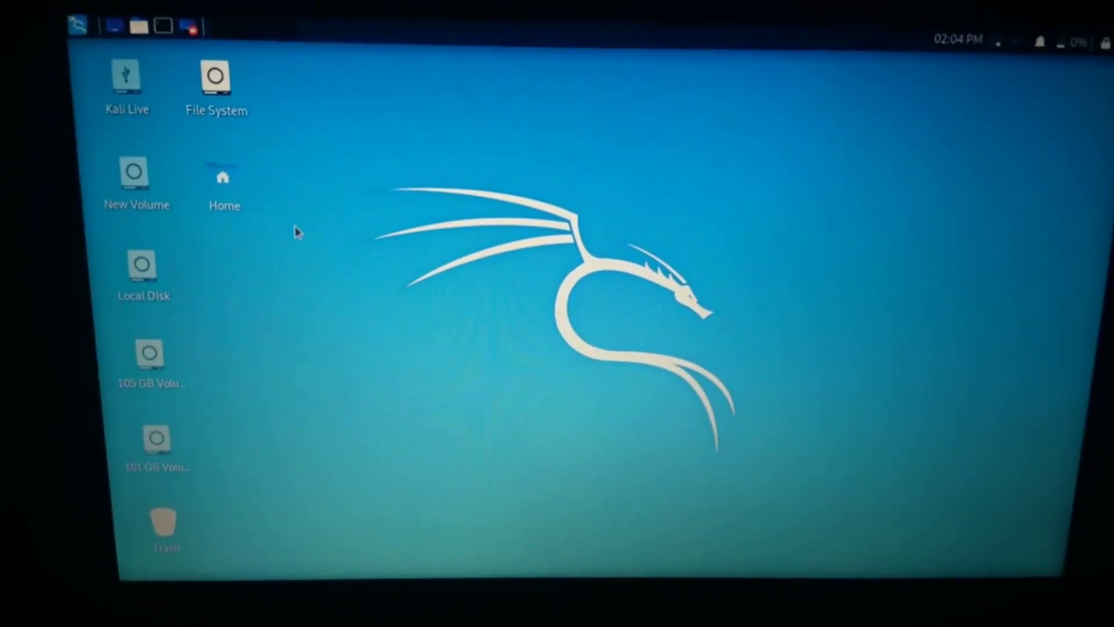
- Create a folder on the desktop, keeping the default name New Folder
right_click(295, 232)
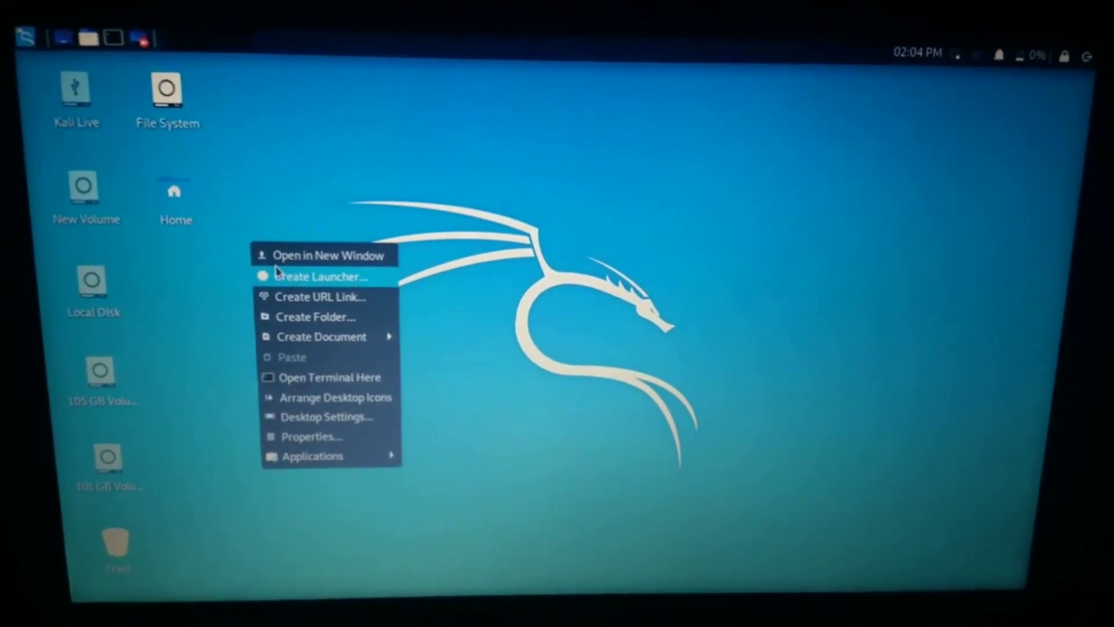
left_click(247, 328)
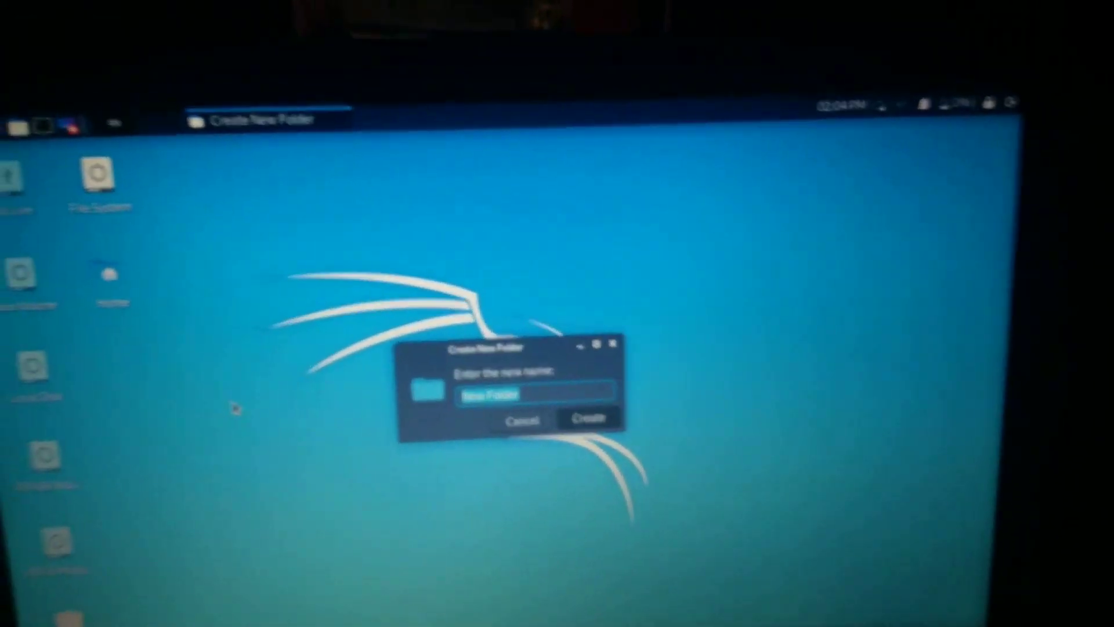
key("Return")
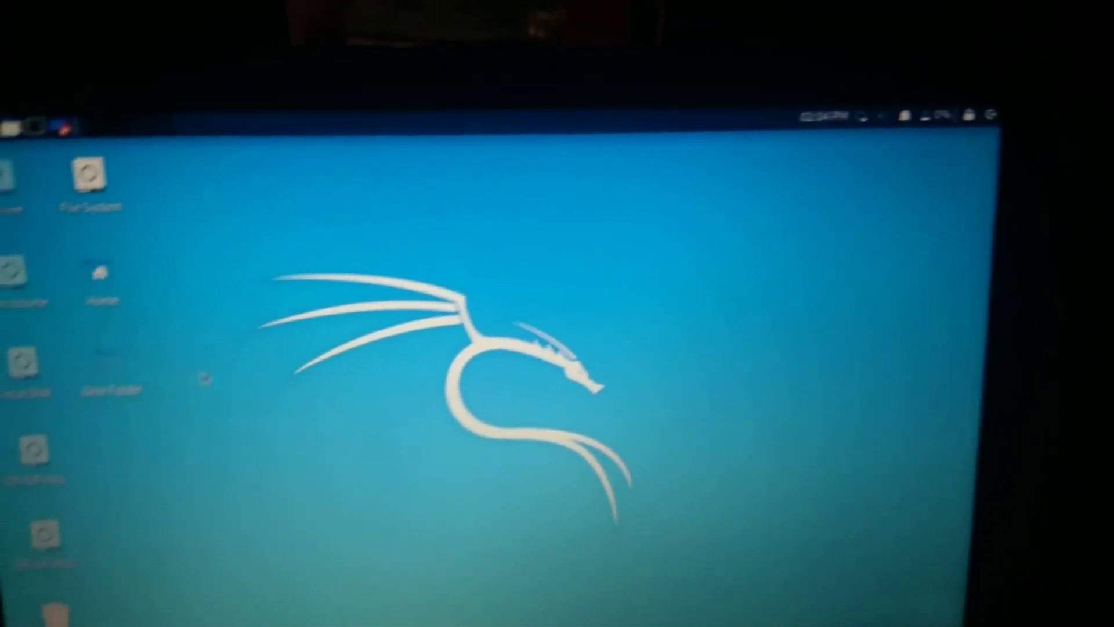
- Add an empty file named New File to the desktop
right_click(189, 417)
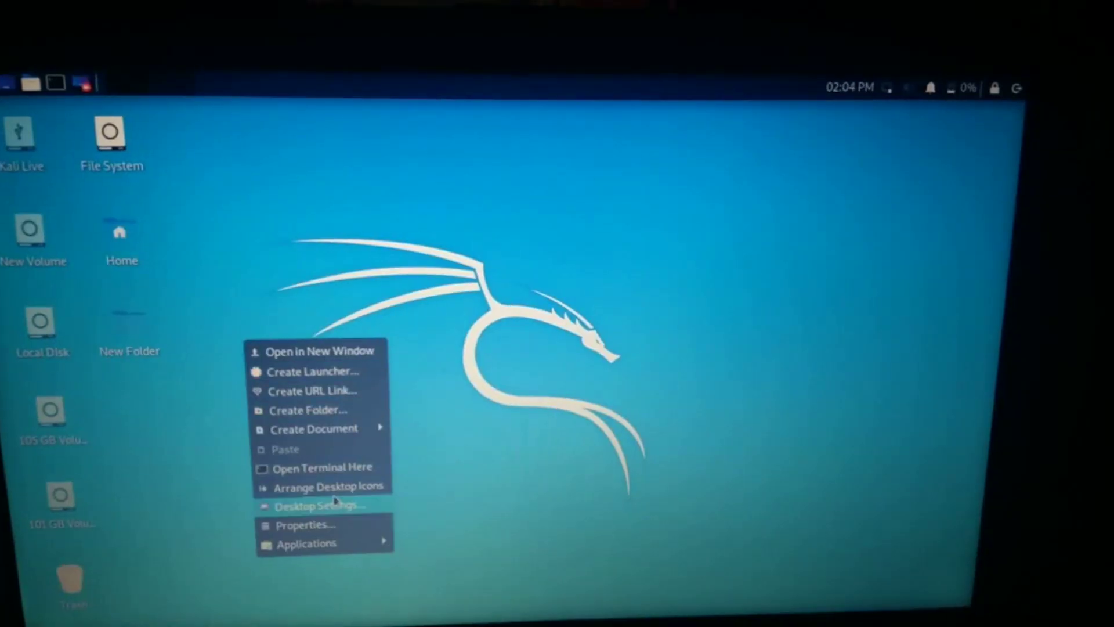
mouse_move(346, 437)
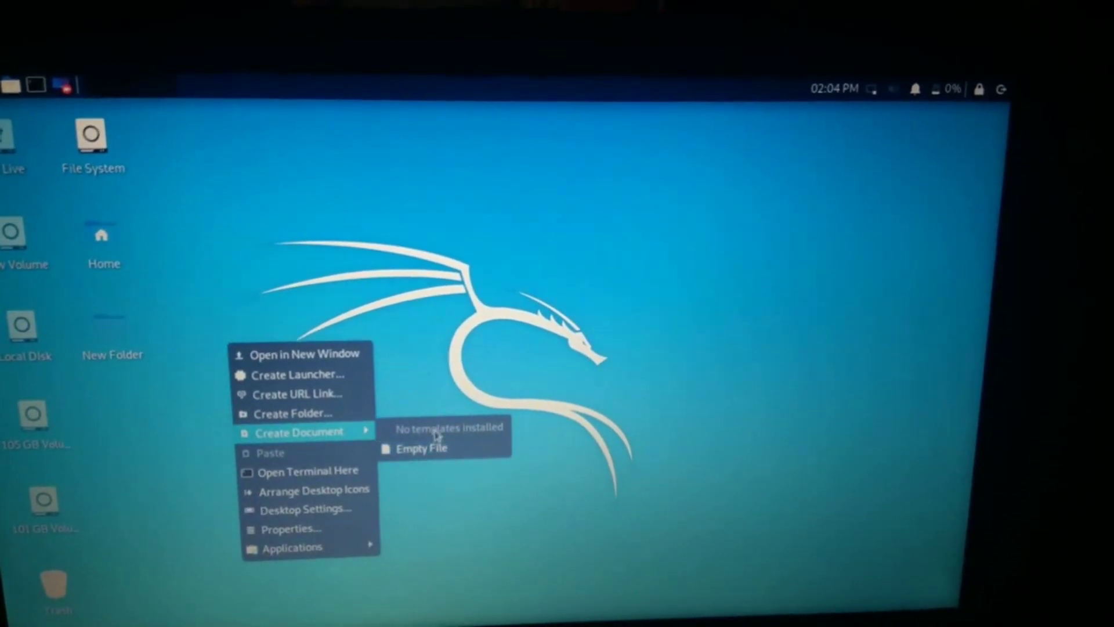
left_click(419, 456)
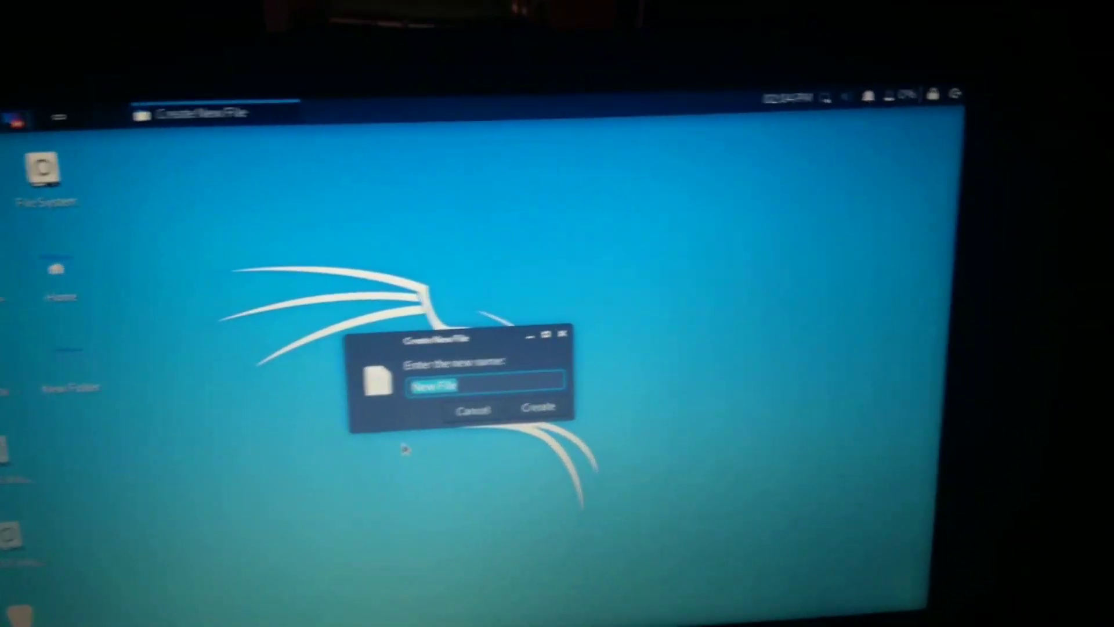
key("Return")
right_click(430, 450)
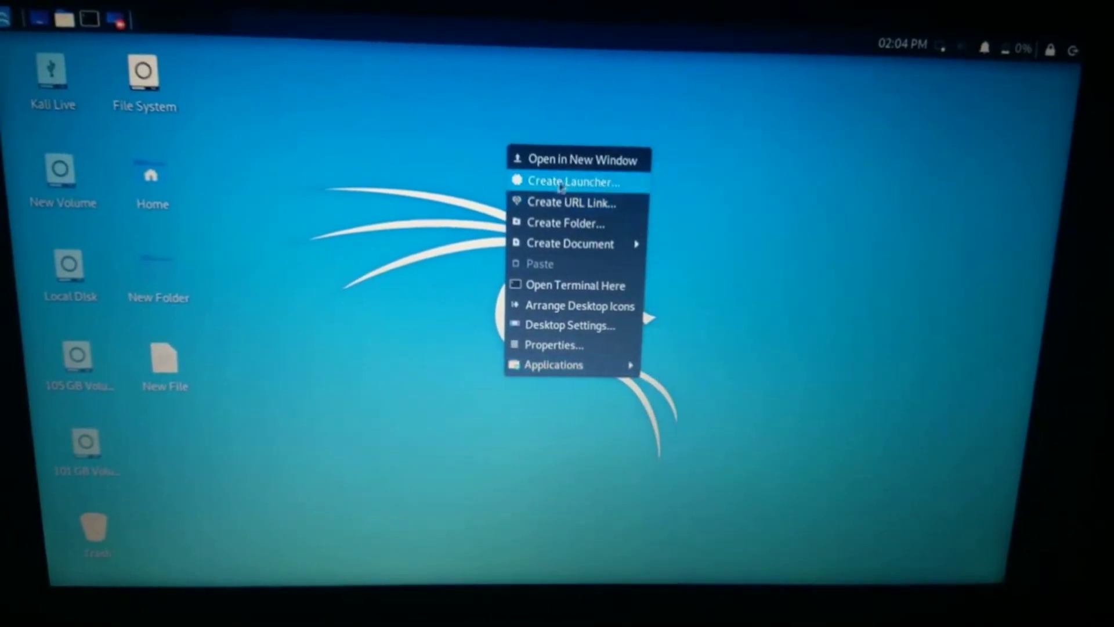
left_click(450, 131)
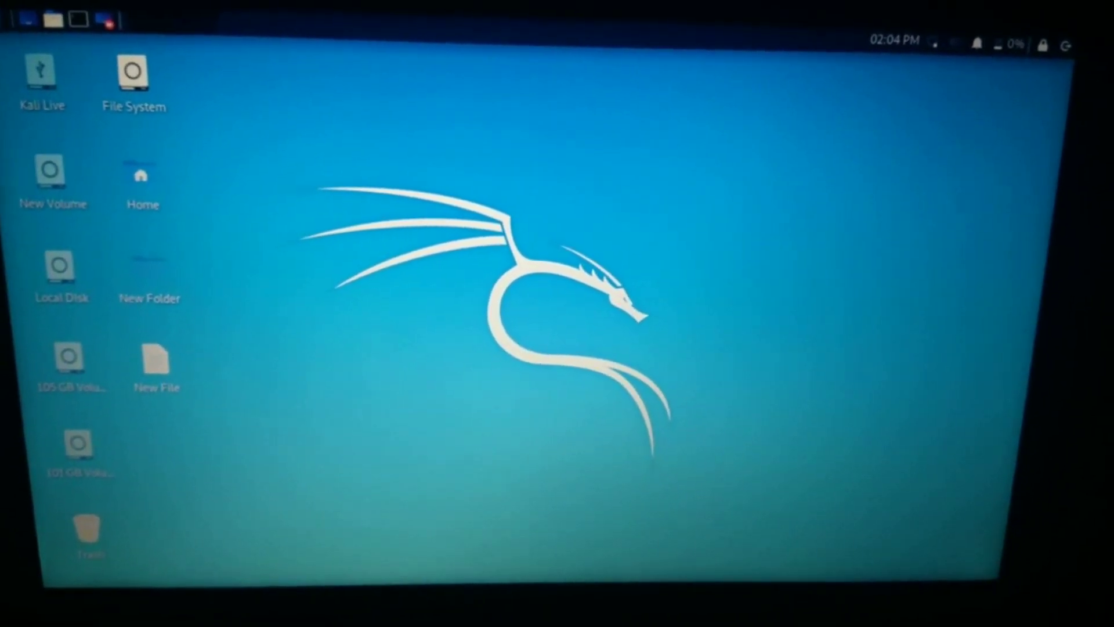
- Set the Xfce desktop background to the dark KALI LINUX logo wallpaper via Settings Manager
left_click(5, 15)
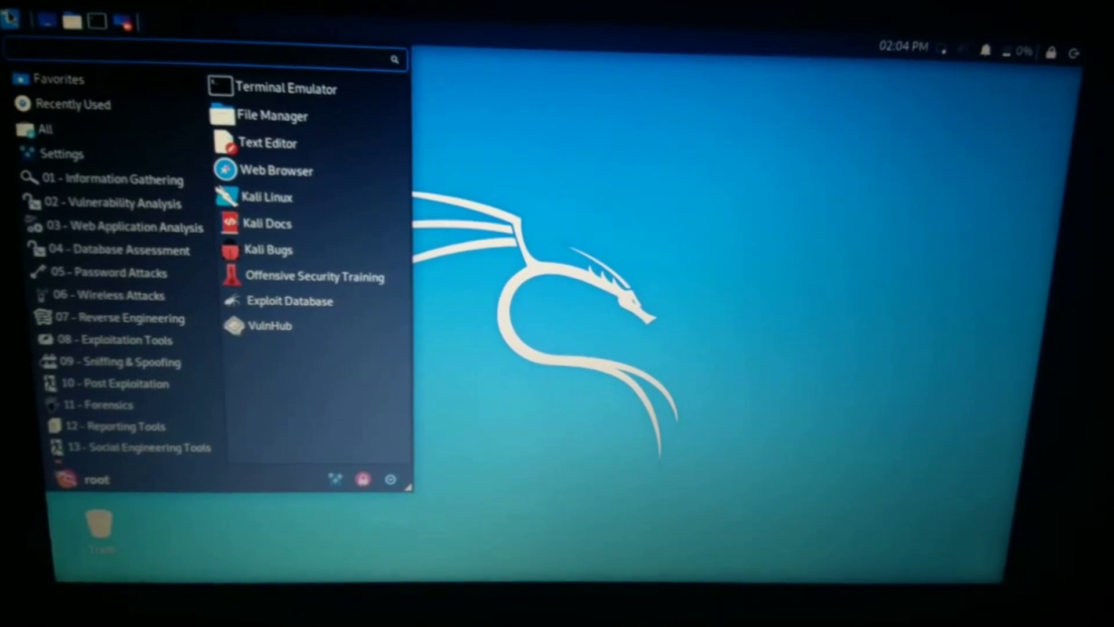
left_click(314, 492)
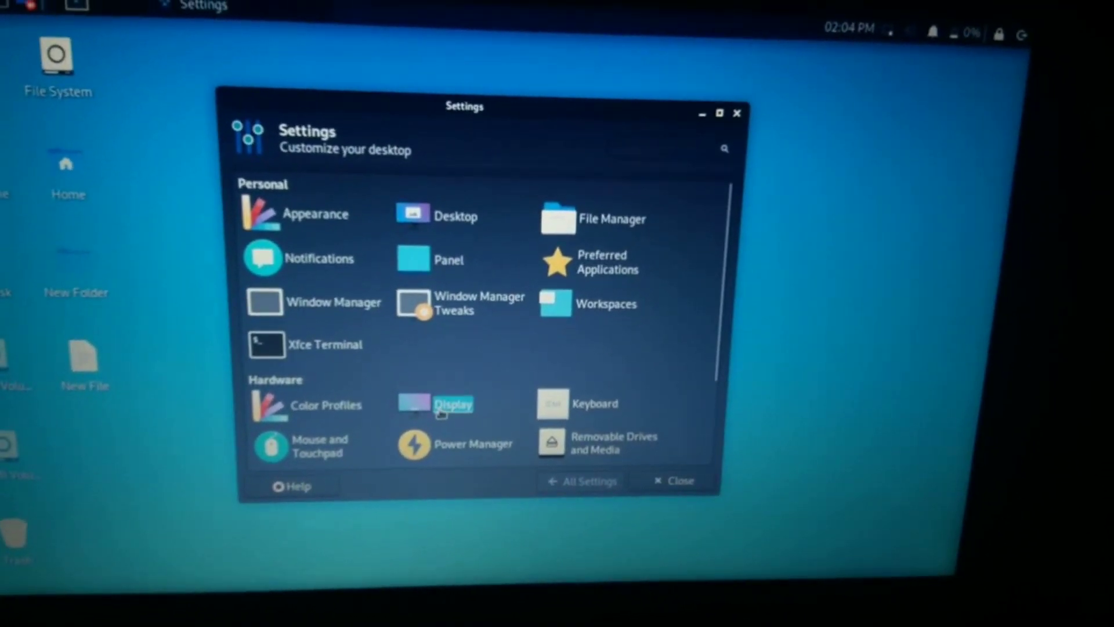
left_click(436, 413)
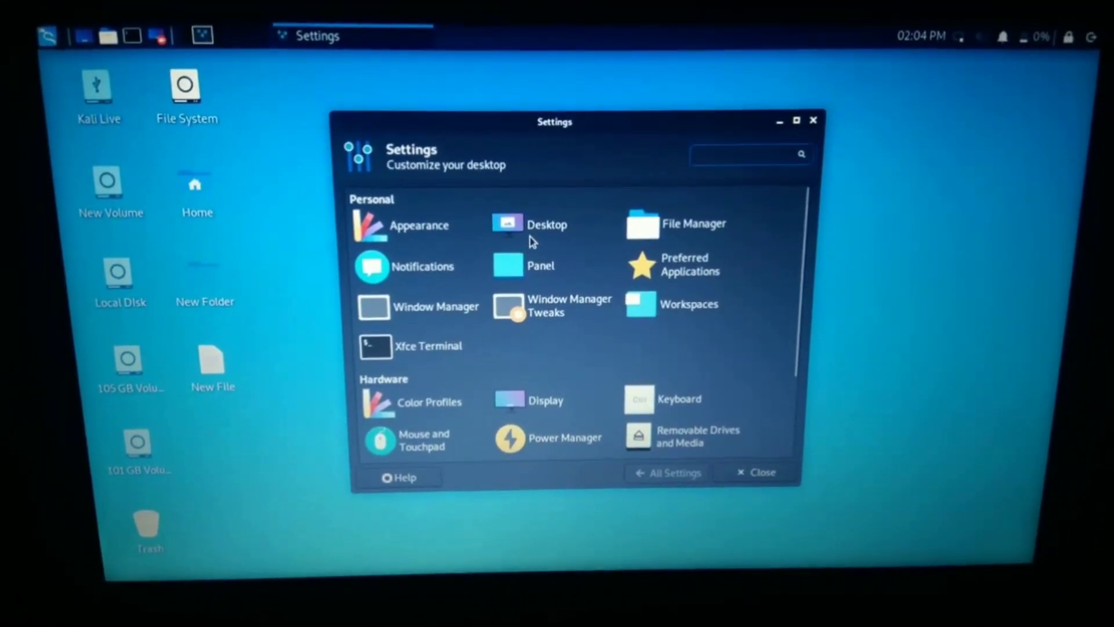
left_click(536, 228)
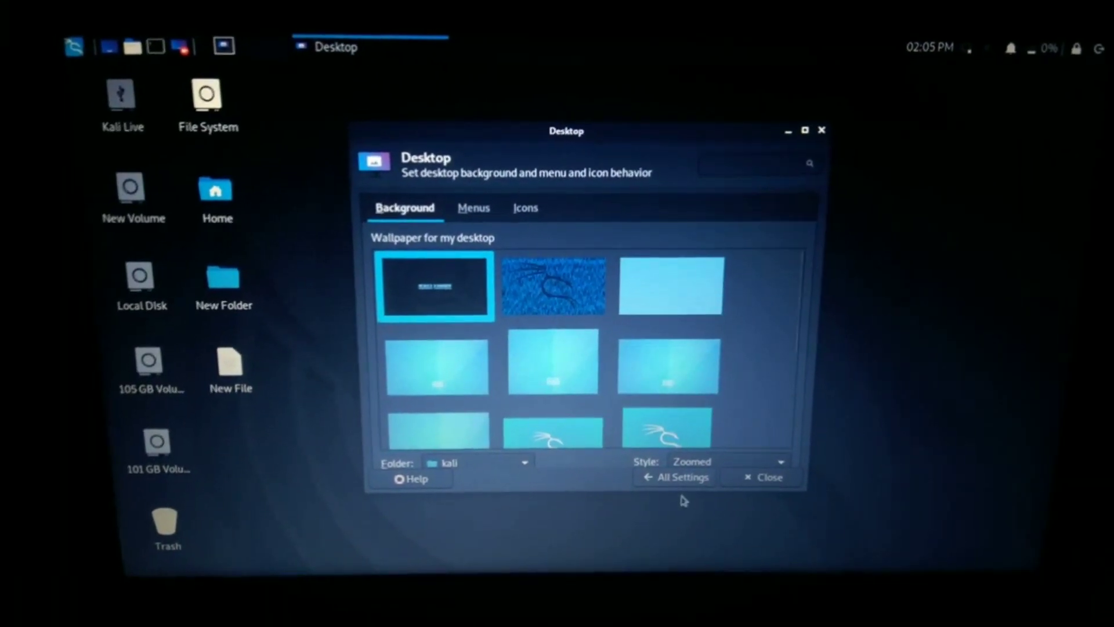
left_click(739, 481)
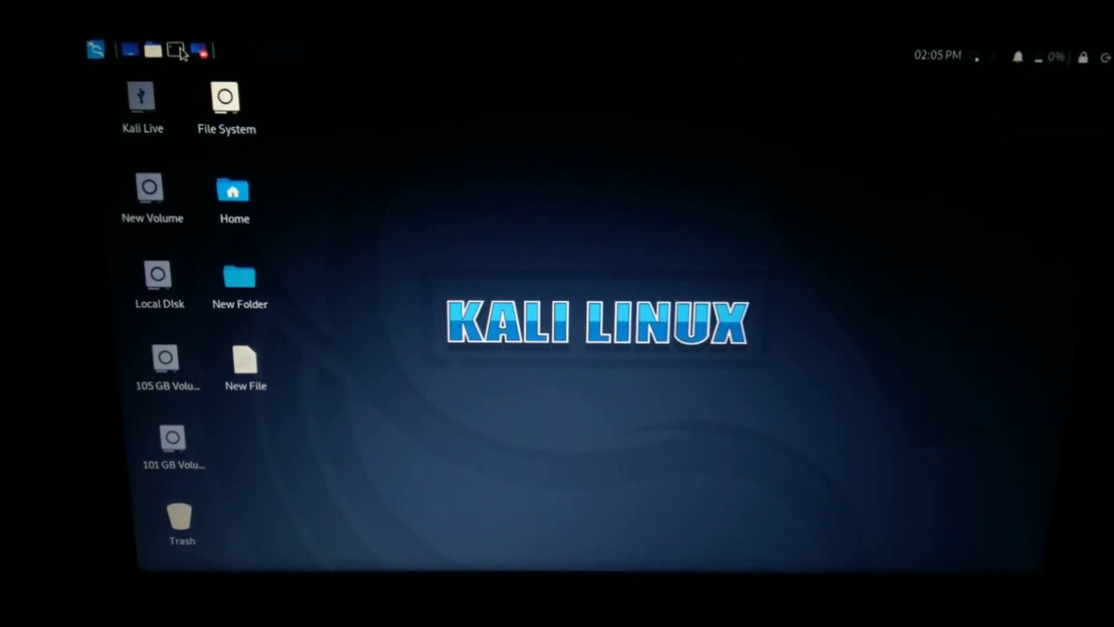
- Reboot the machine from a new QTerminal window with the reboot command
key("ctrl+alt+t")
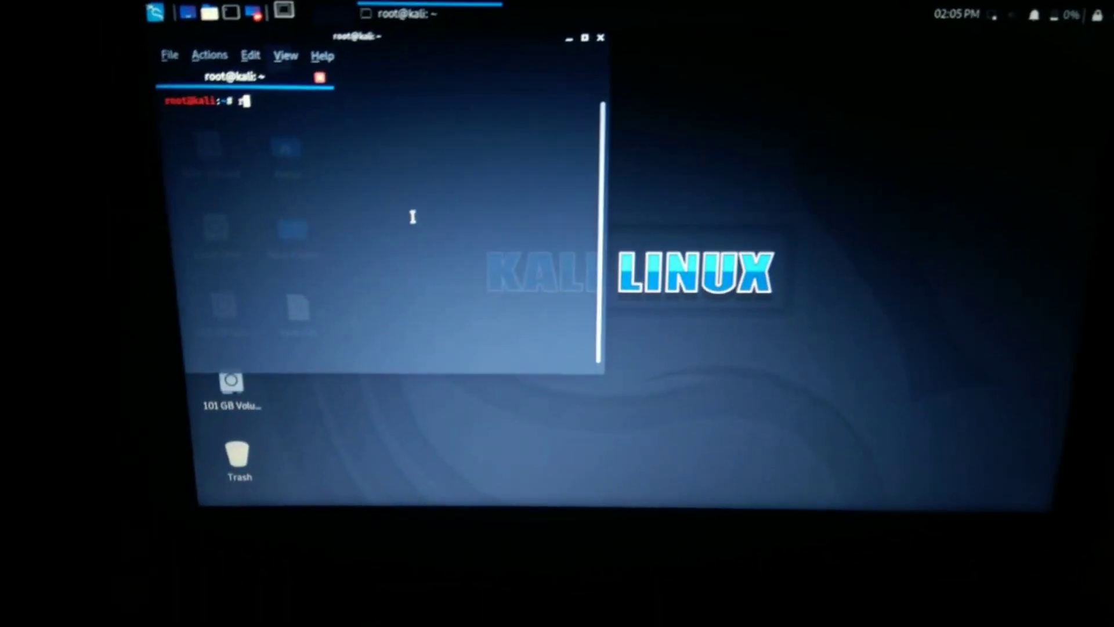
type("reboot")
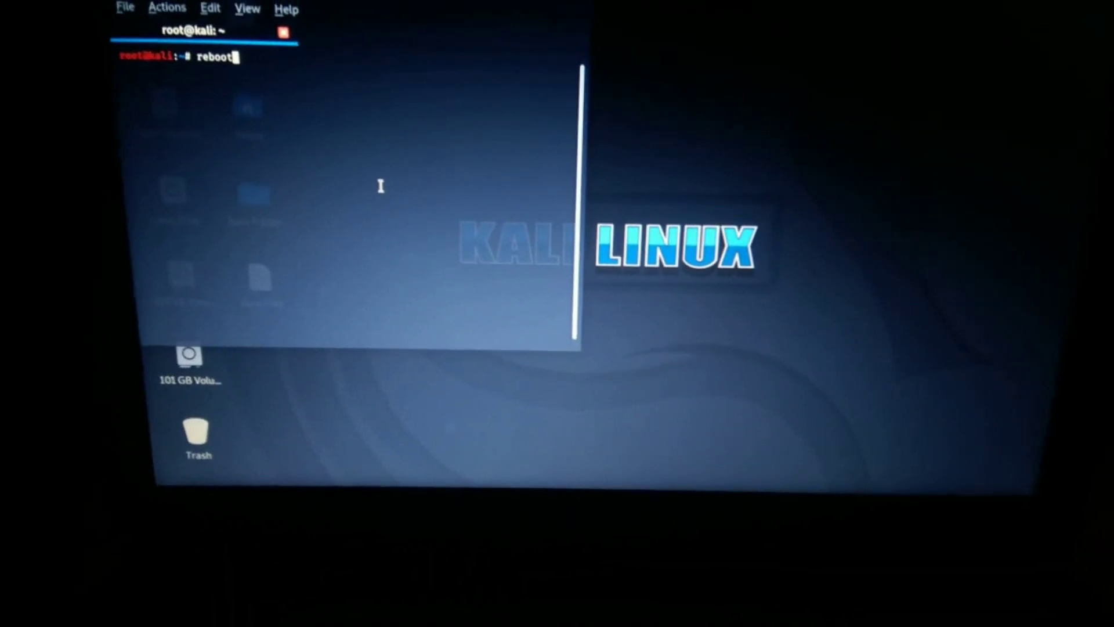
key("Return")
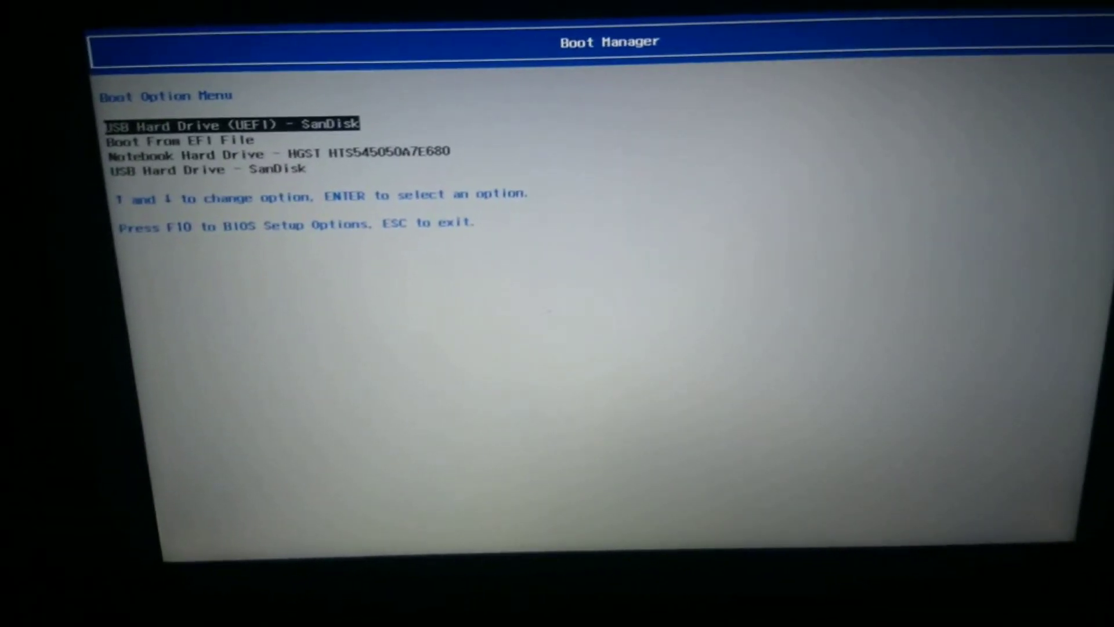
- Boot the SanDisk USB in UEFI mode and select the Live system persistence entry
key("Return")
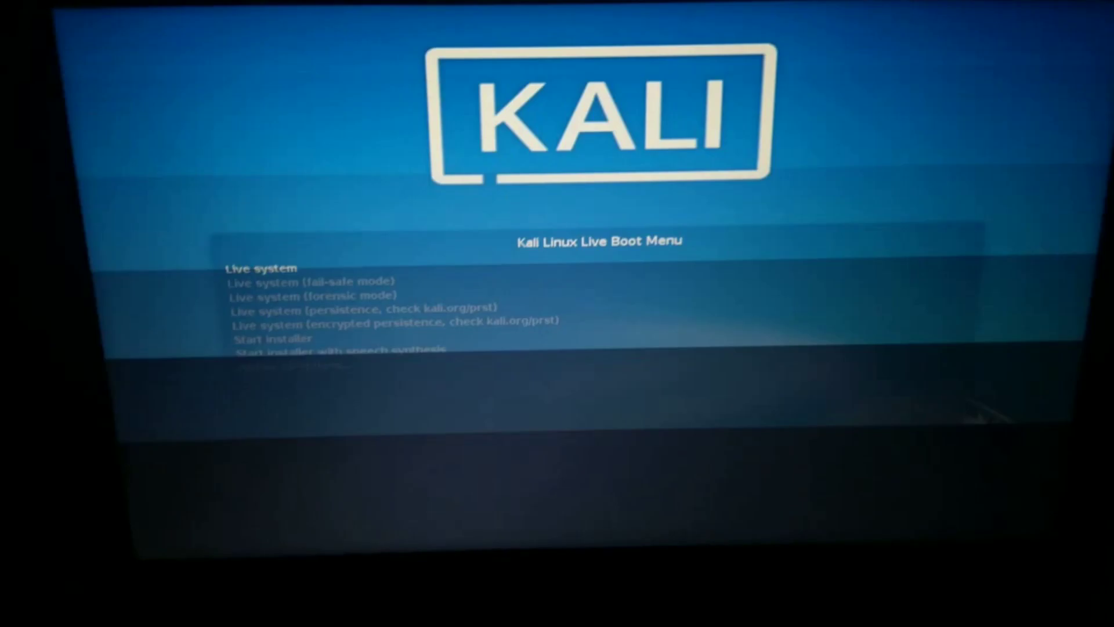
key("Down")
key("Down")
key("Down")
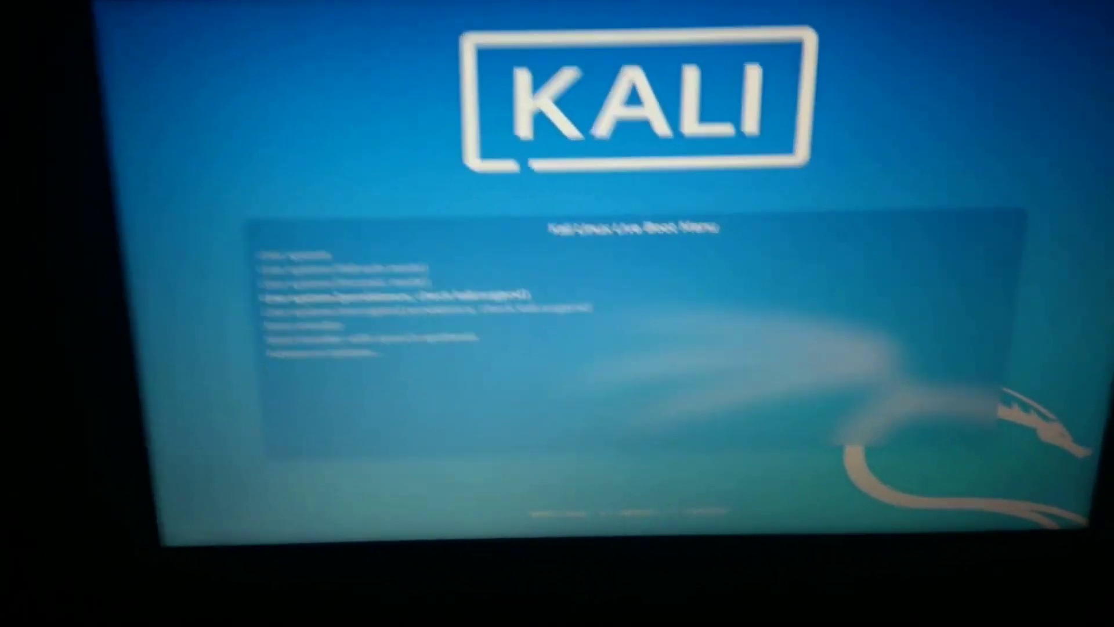